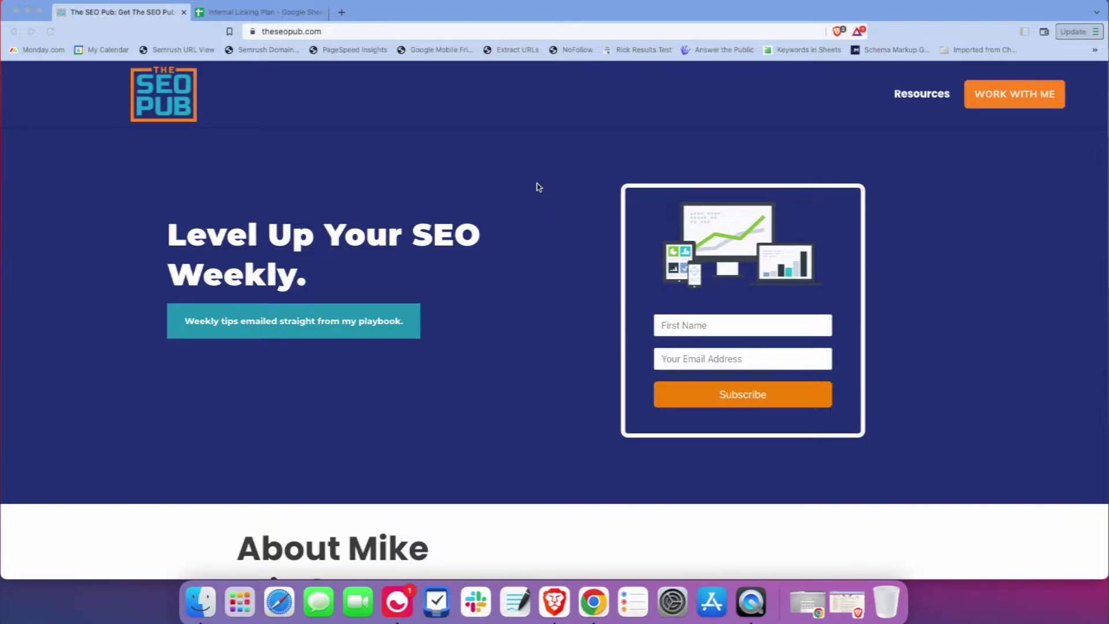
Step: Switch to the Internal Linking Plan spreadsheet tab in Brave
left_click(263, 11)
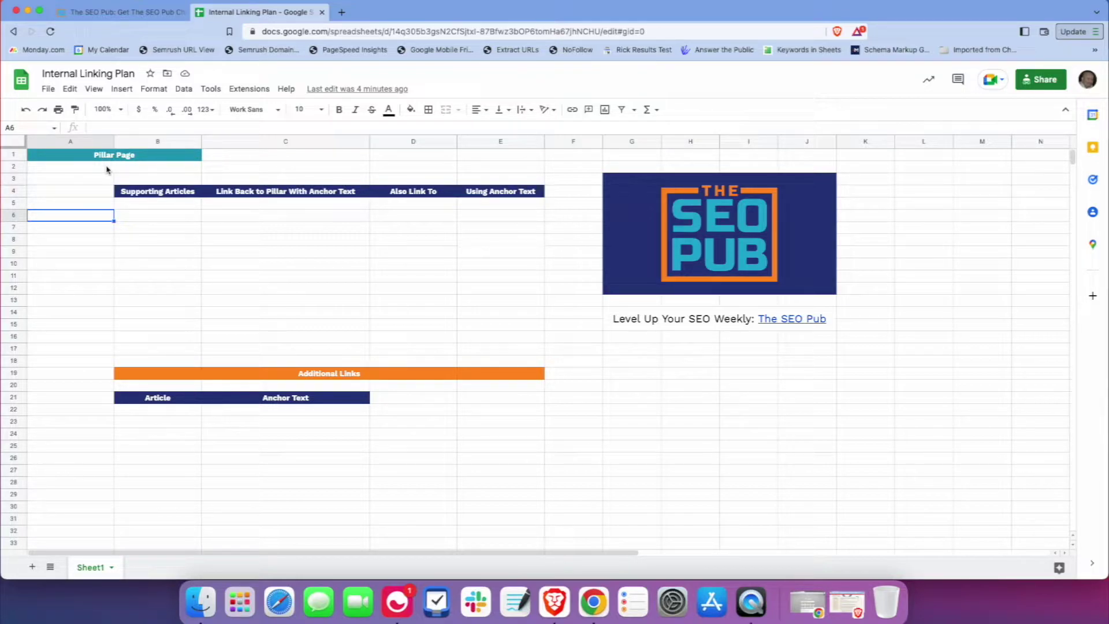
left_click(49, 89)
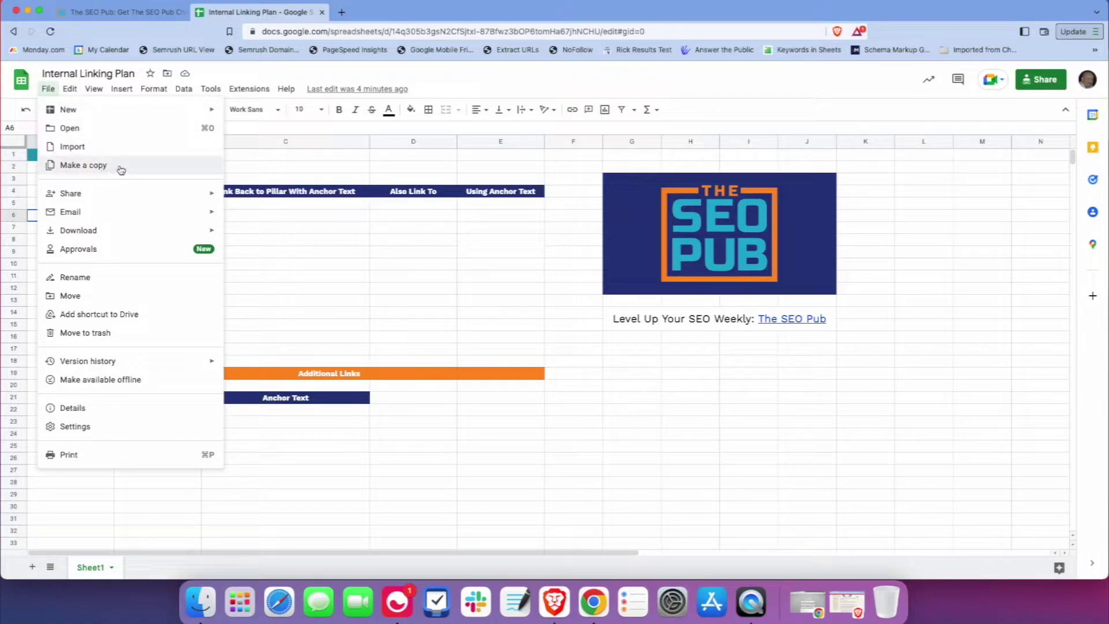
left_click(378, 278)
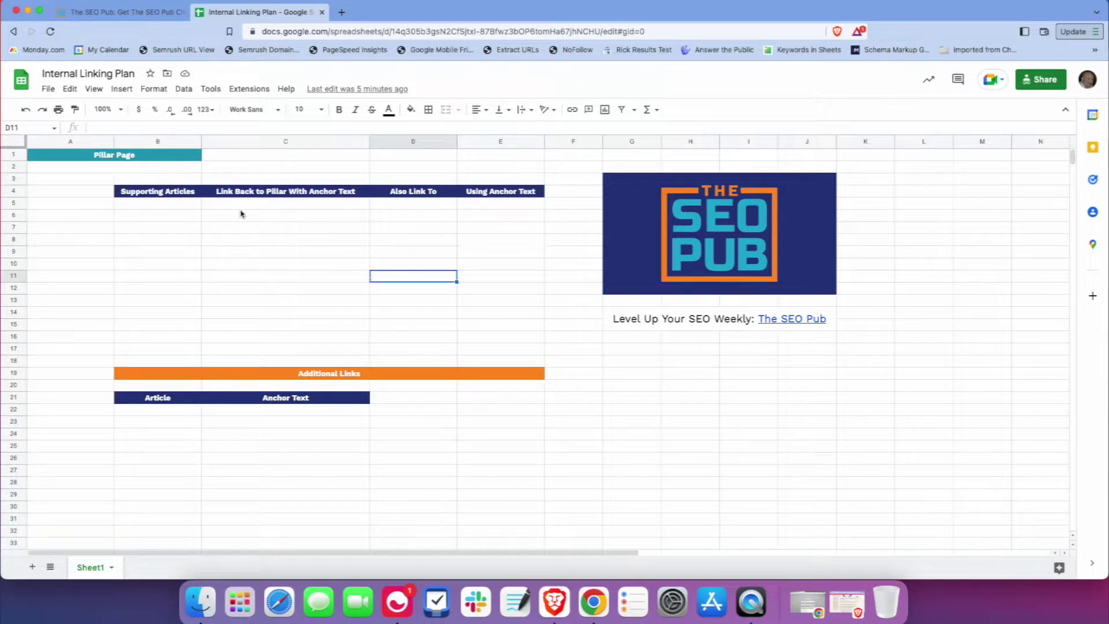
Step: Enter 'Ultimate Guide to Mind Mapping' as the pillar page title in merged cell A2:B2
left_click(170, 170)
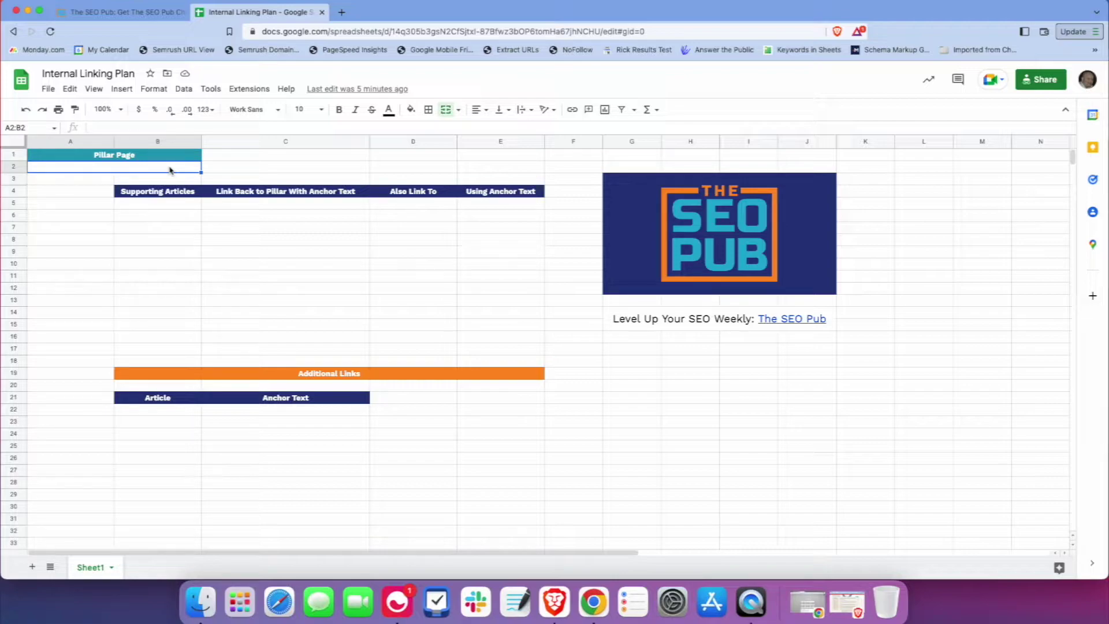
key("Return")
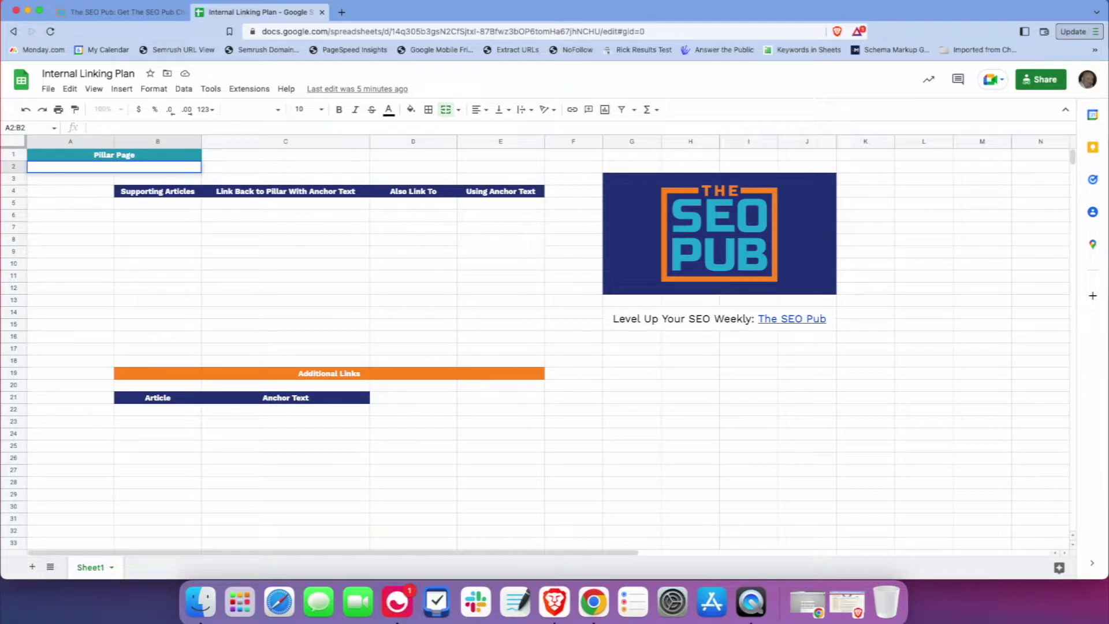
type("Ultimate Guide to Min")
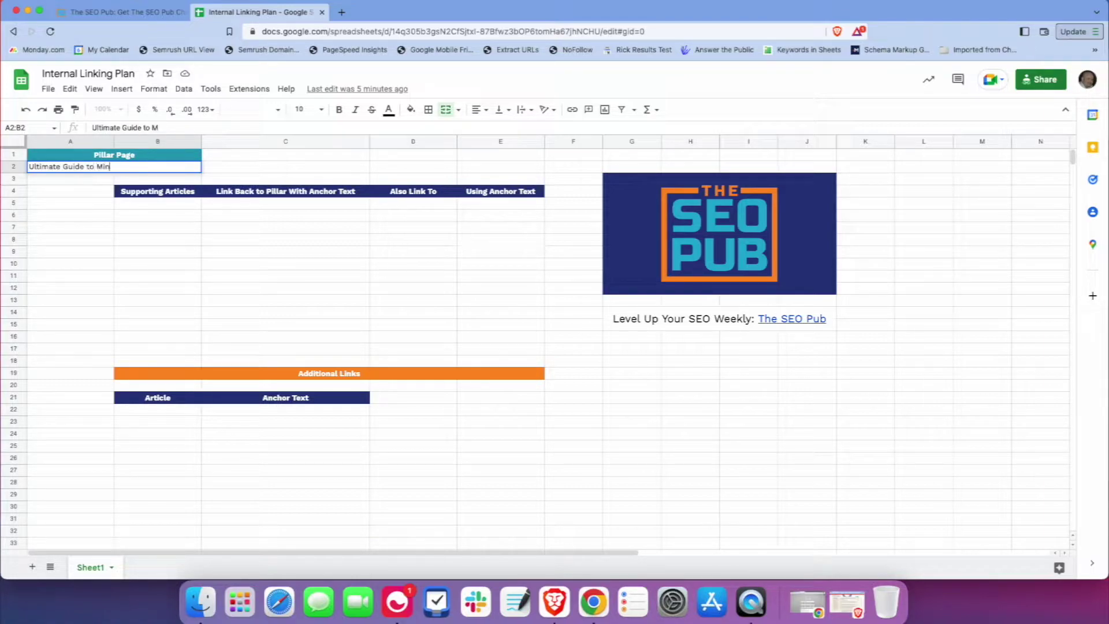
type("d Mapping")
key("Return")
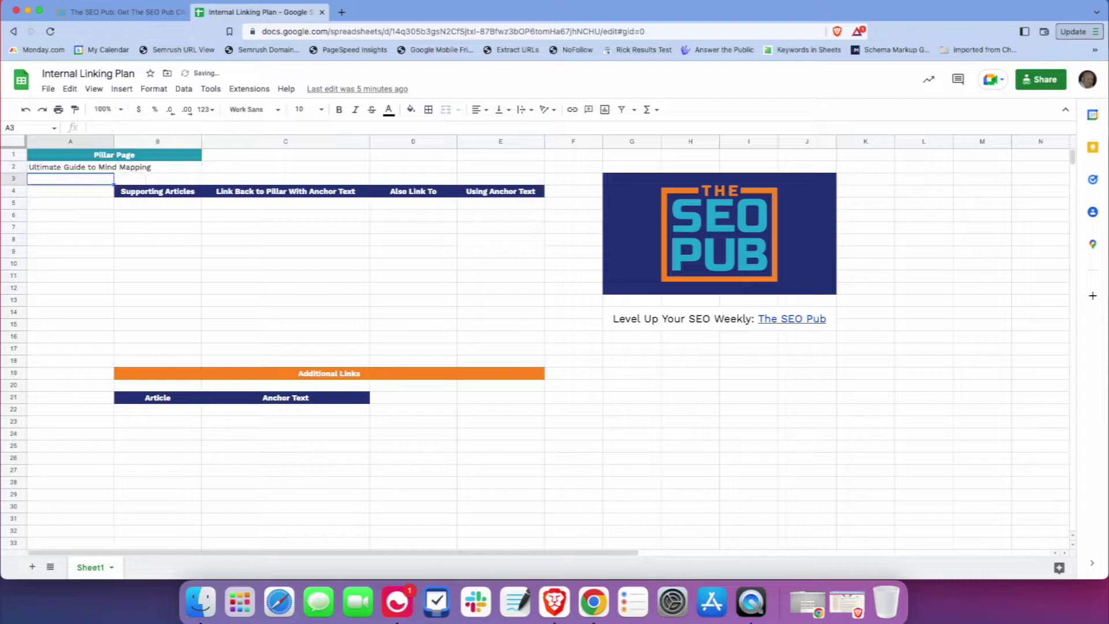
left_click(115, 167)
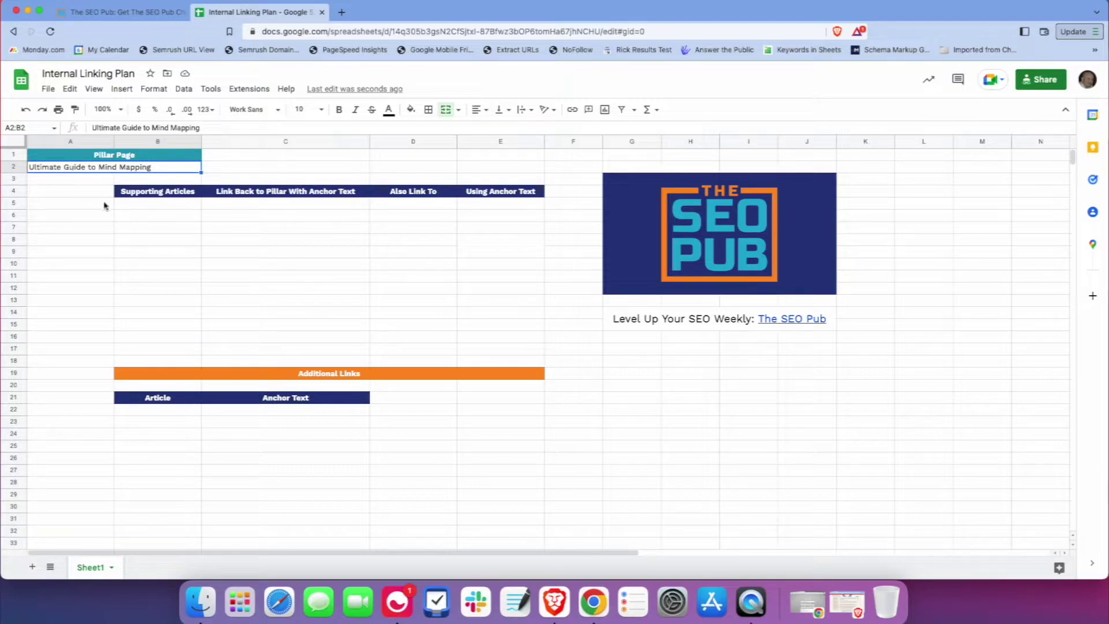
Step: Enter 'Best Mind Map Apps for Mac' in cell B5 under Supporting Articles
left_click(147, 207)
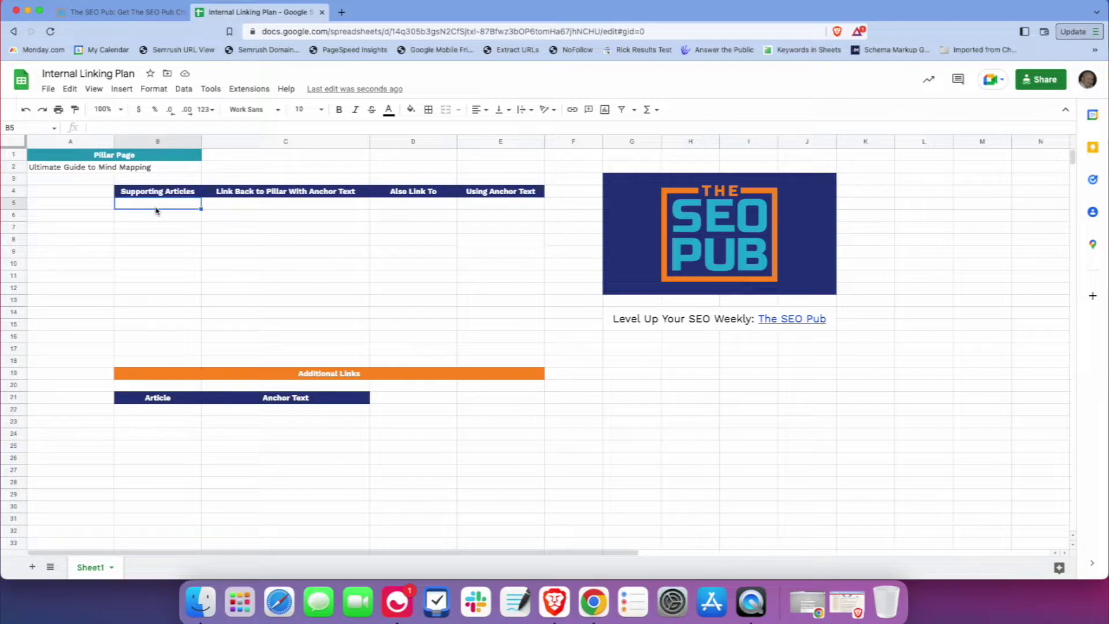
type("Best Mind Map")
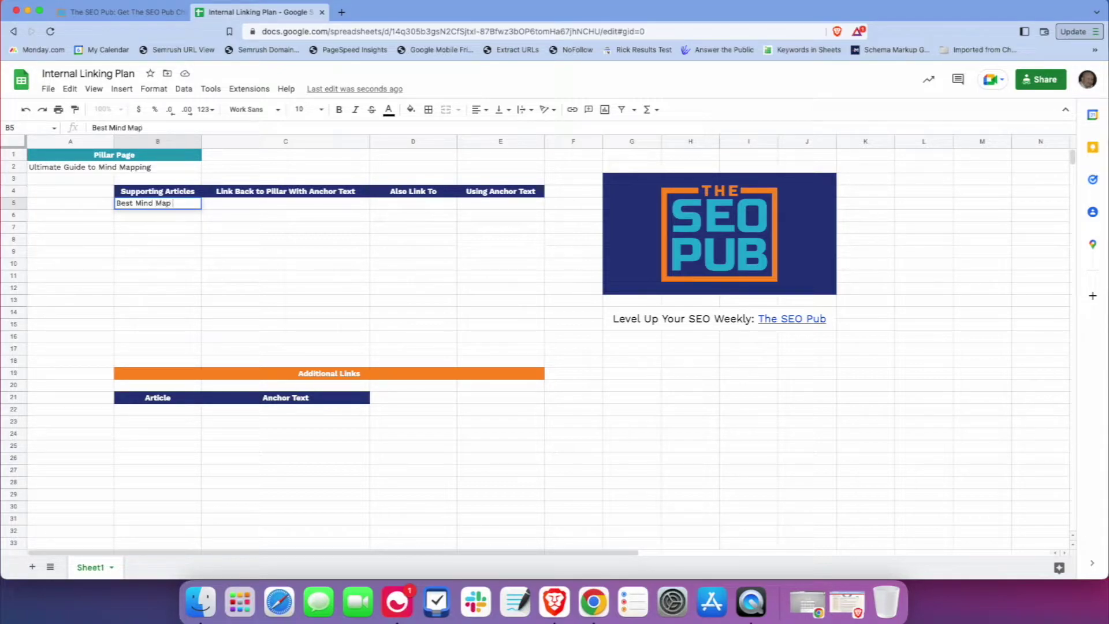
type(" Apps for ")
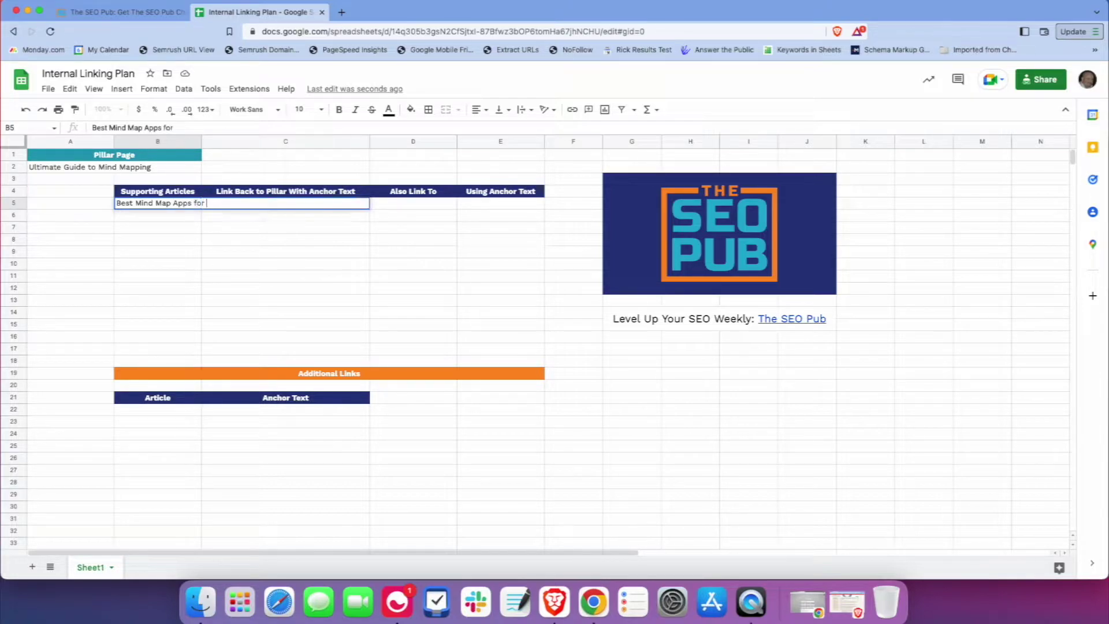
type("Mac")
key("Return")
Step: Merge B5:B6, align the title to the top and wrap its text
left_click_drag(146, 207, 149, 217)
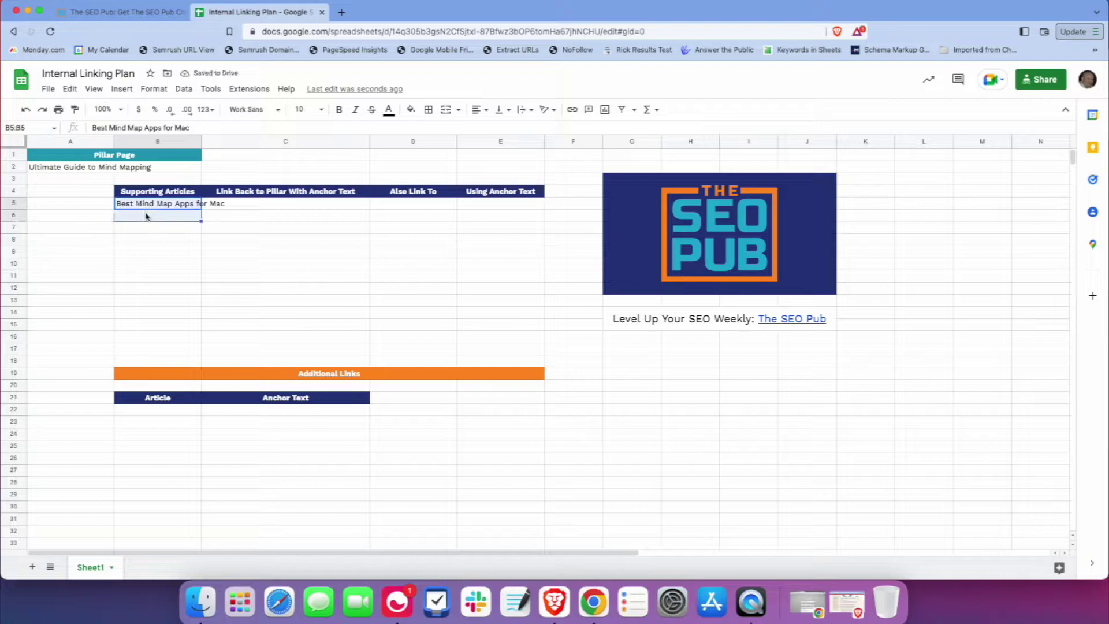
left_click(446, 114)
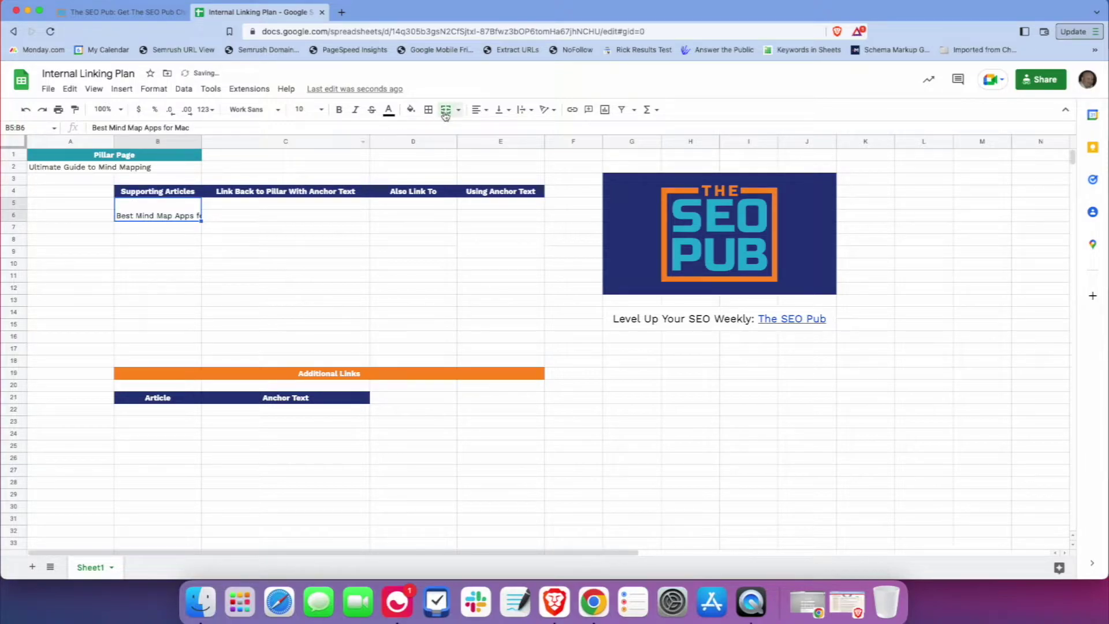
left_click(502, 111)
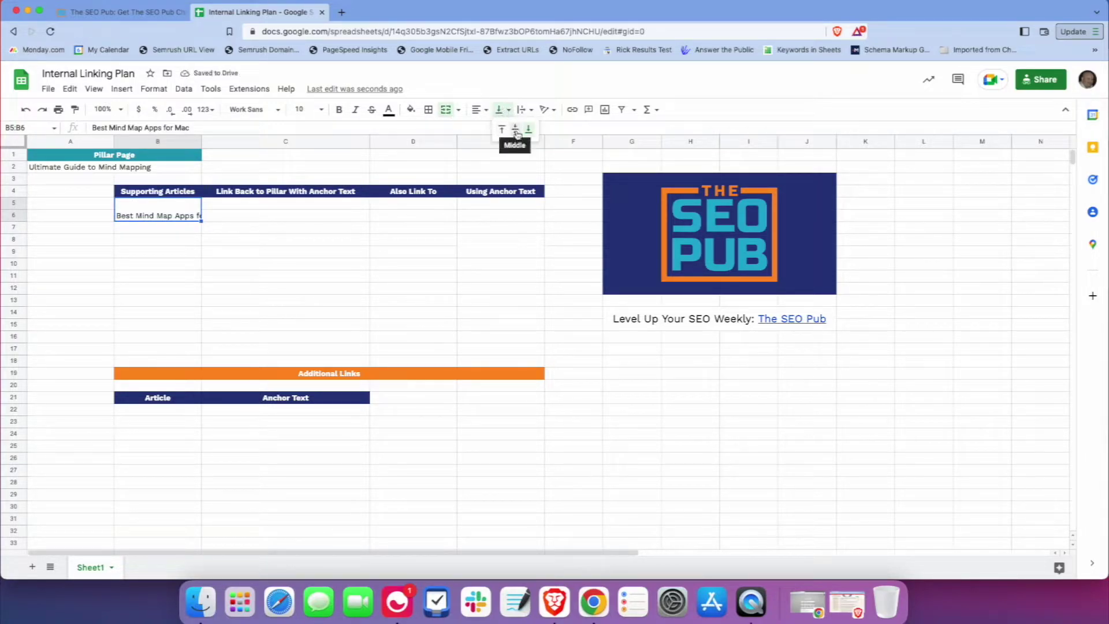
left_click(505, 128)
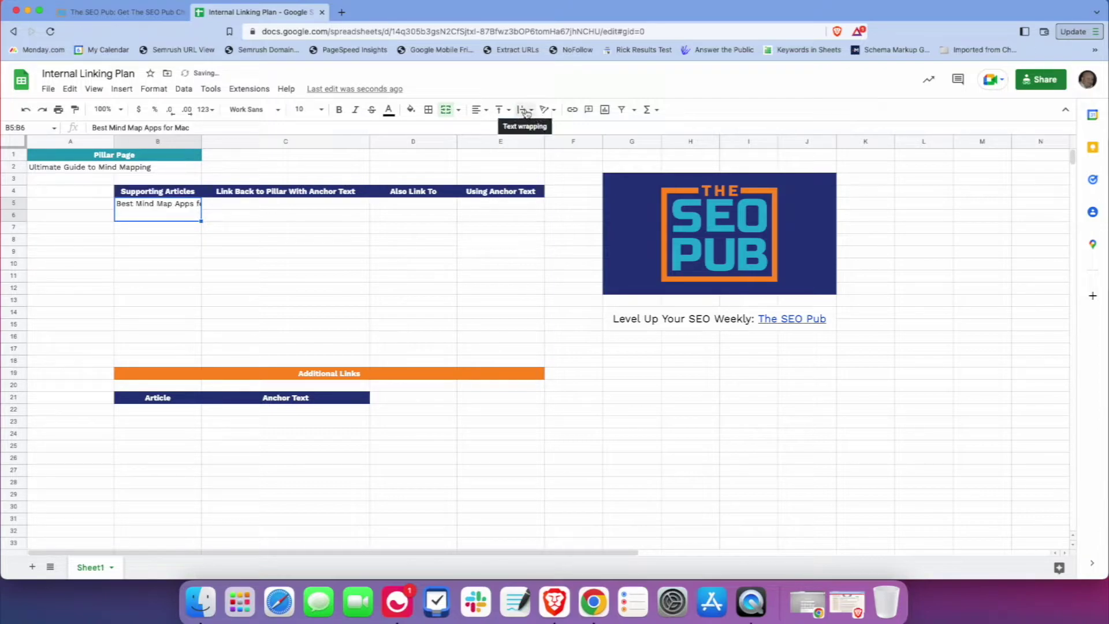
left_click(523, 110)
left_click(538, 129)
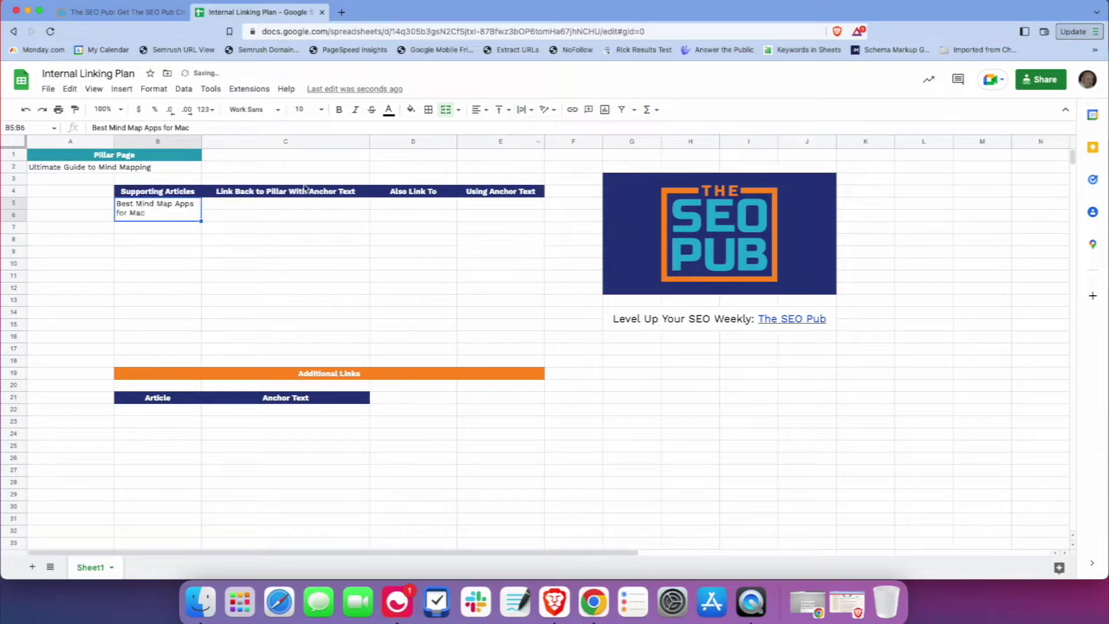
left_click(168, 232)
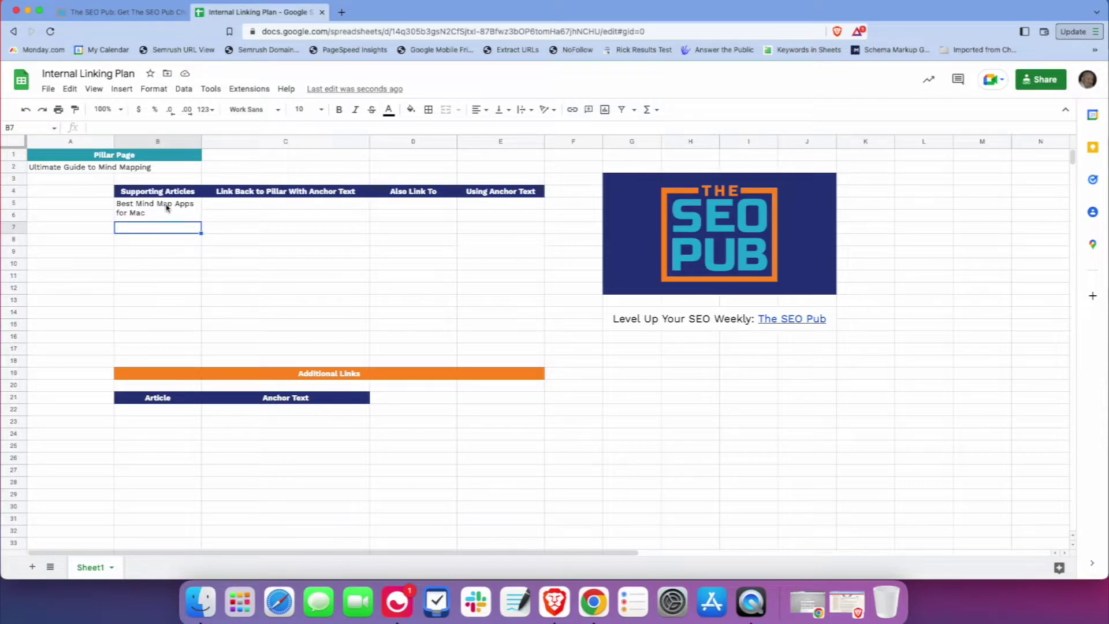
Step: Enter 'mind maps' in C5 as the link-back-to-pillar anchor text
left_click(248, 207)
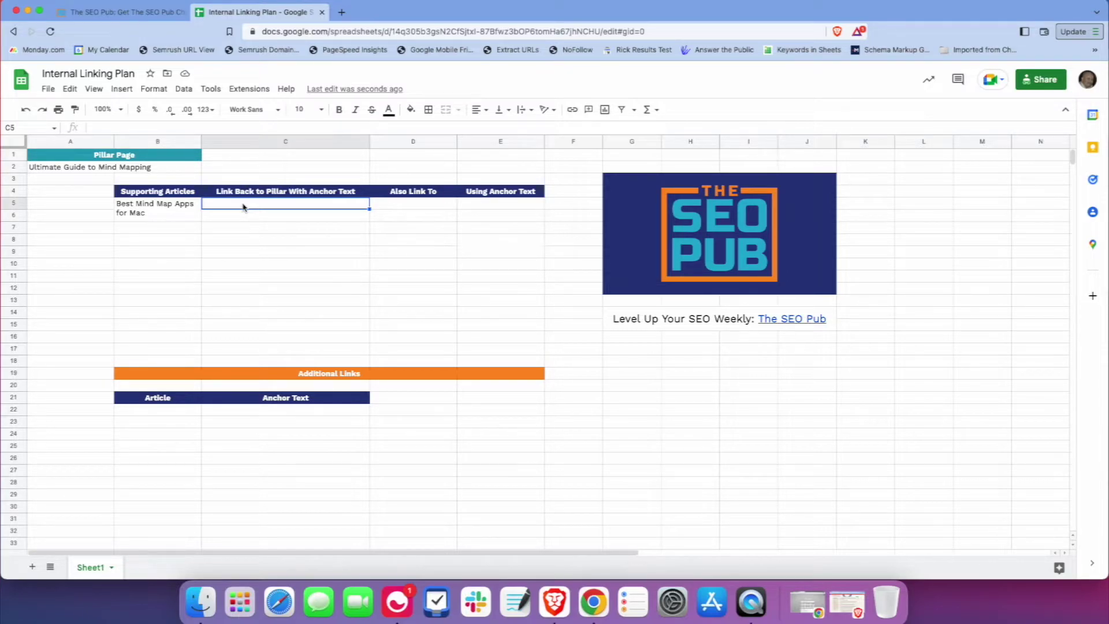
type("mind")
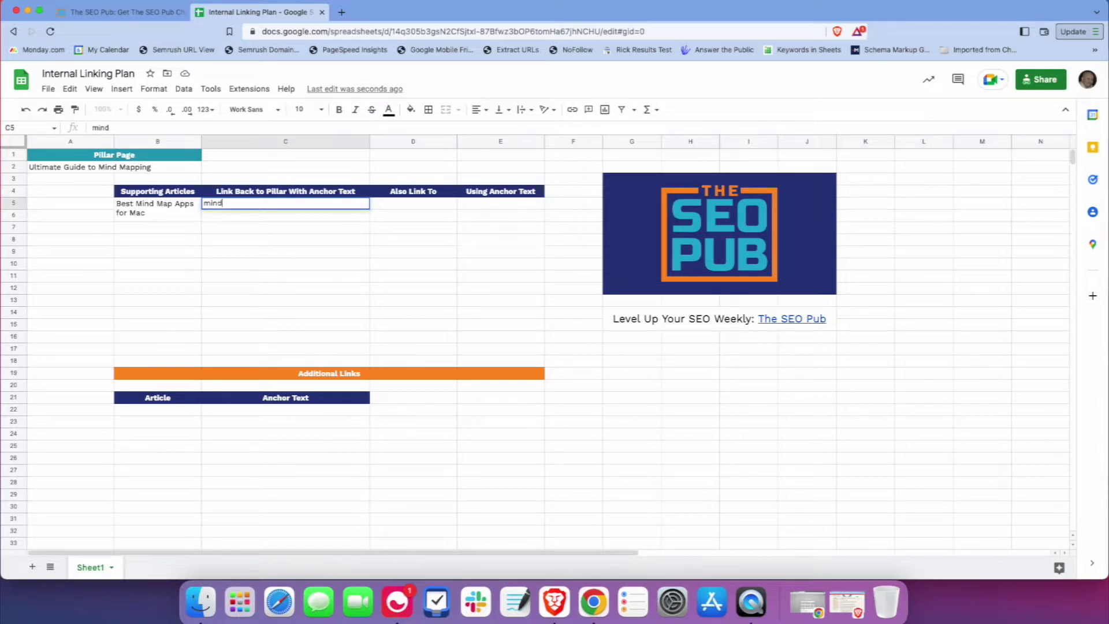
type(" maps")
key("Return")
left_click(413, 203)
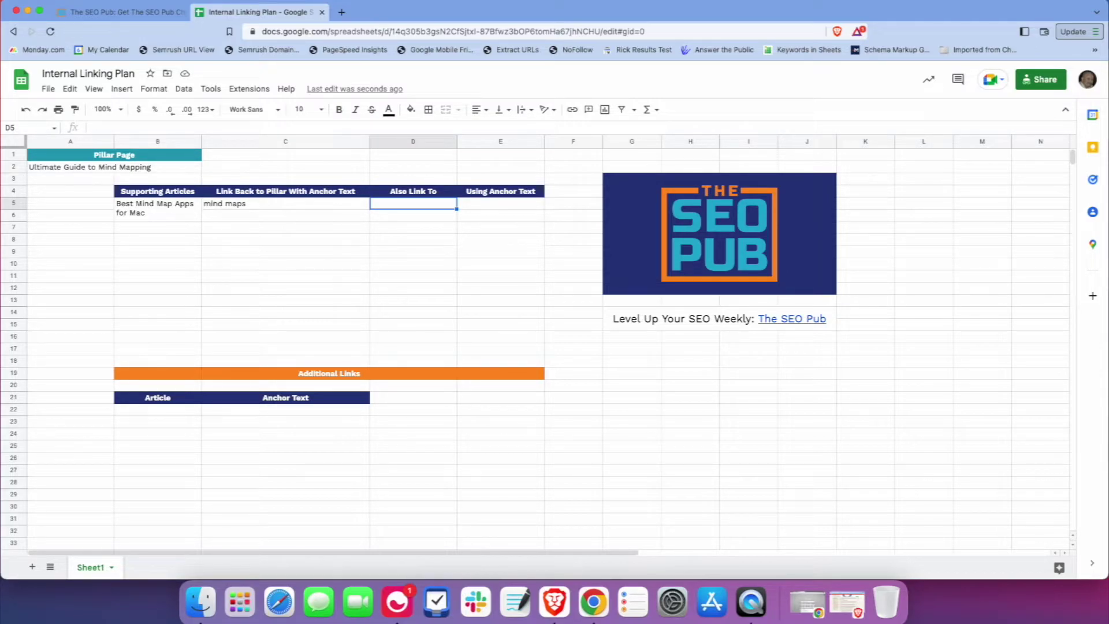
left_click(500, 203)
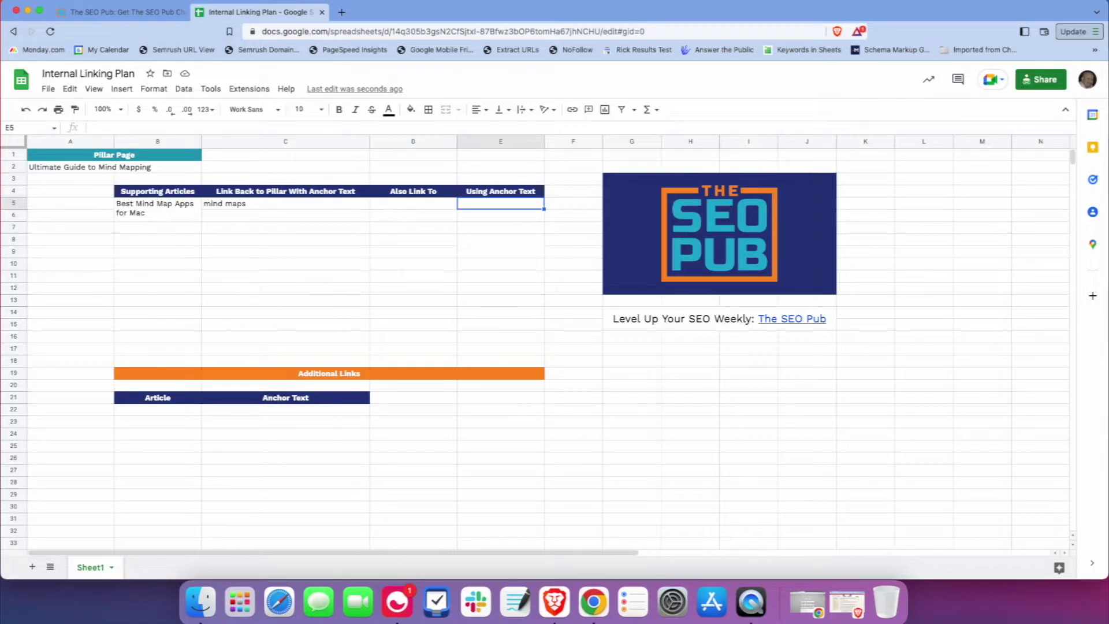
key("Down")
key("Down")
key("Down")
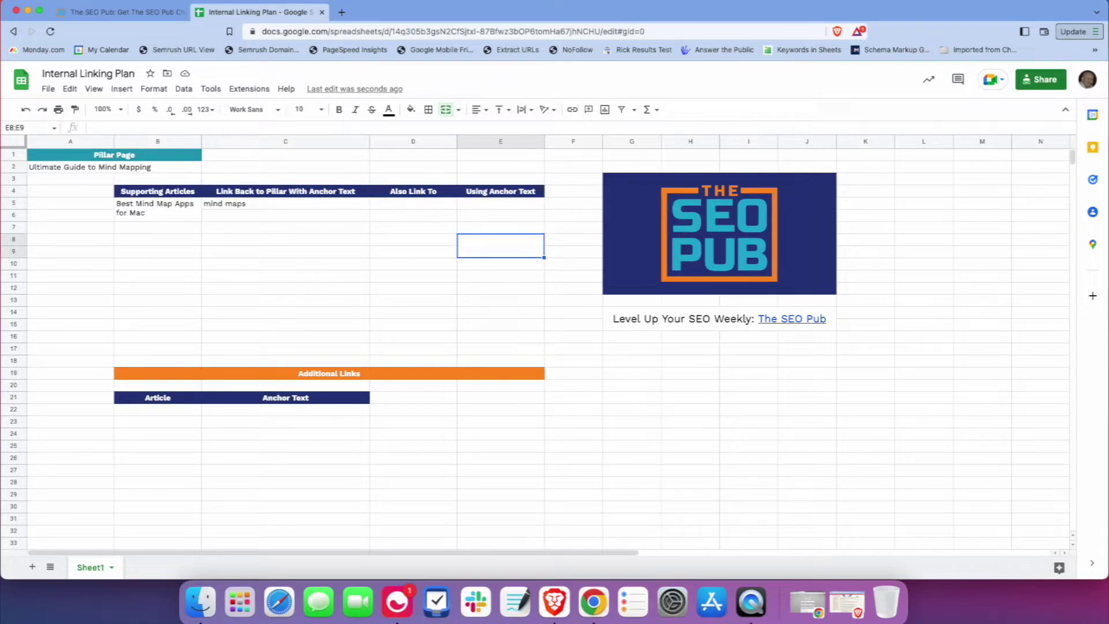
Step: Enter 'Mind Mapping For Note-Taking' in cell B8
left_click(166, 237)
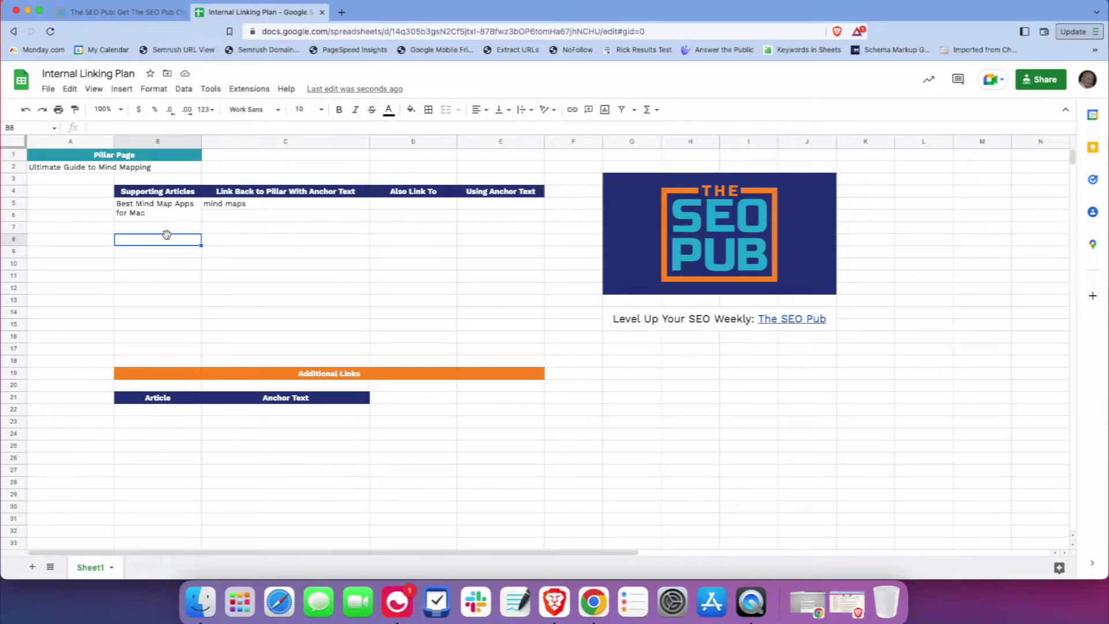
type("Mind Map")
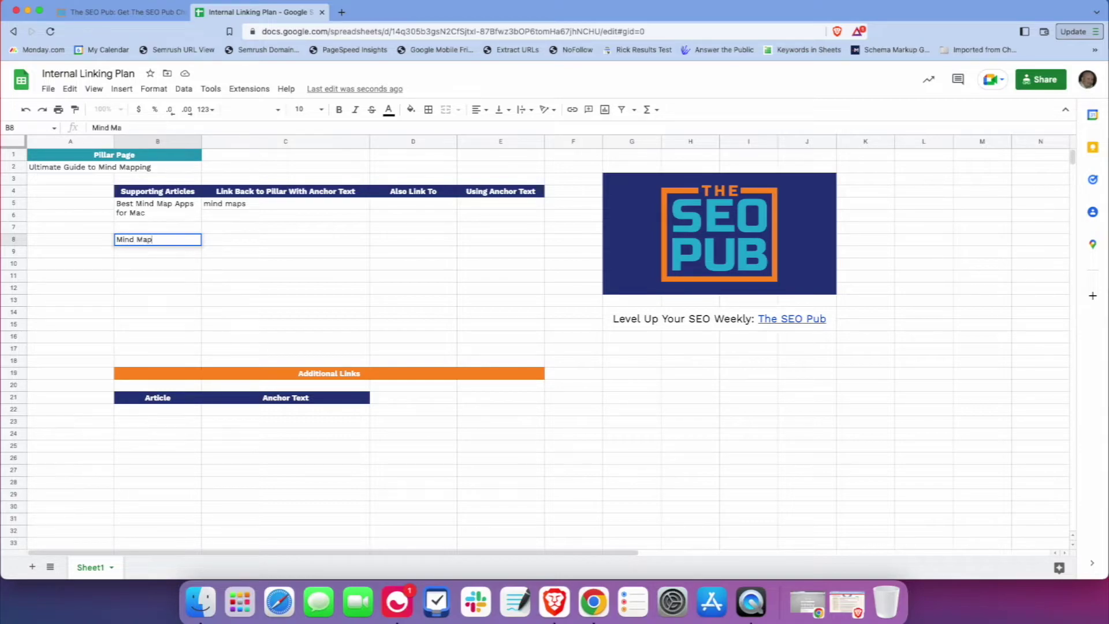
type("ping For Note")
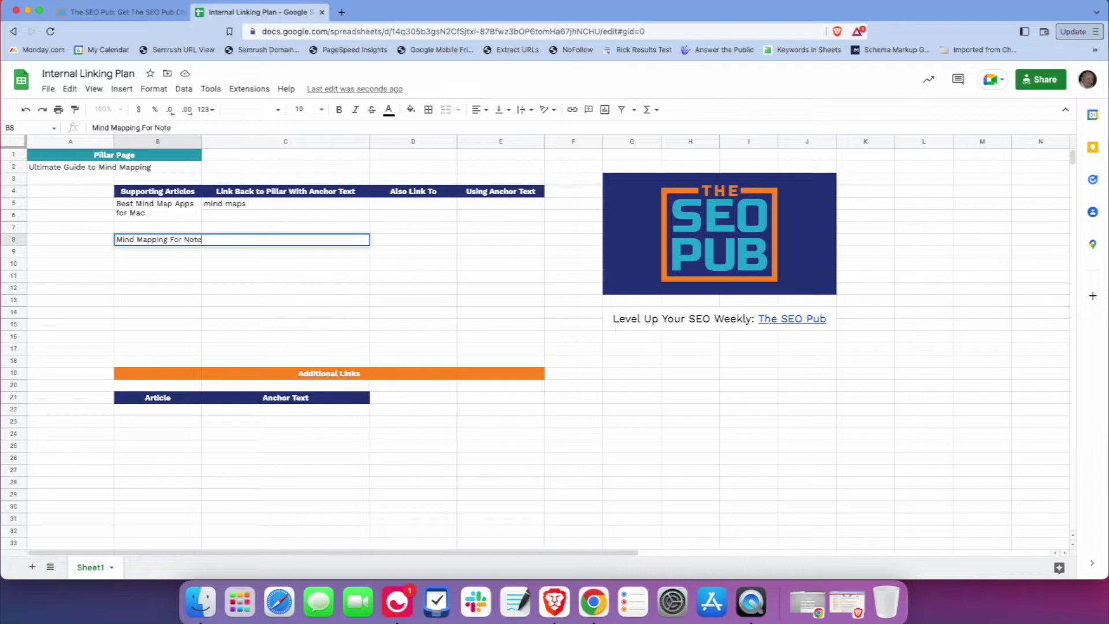
type("-Taking")
key("Return")
Step: Merge B8:B9 with wrapped text, and middle-align both article titles vertically
left_click_drag(167, 242, 168, 252)
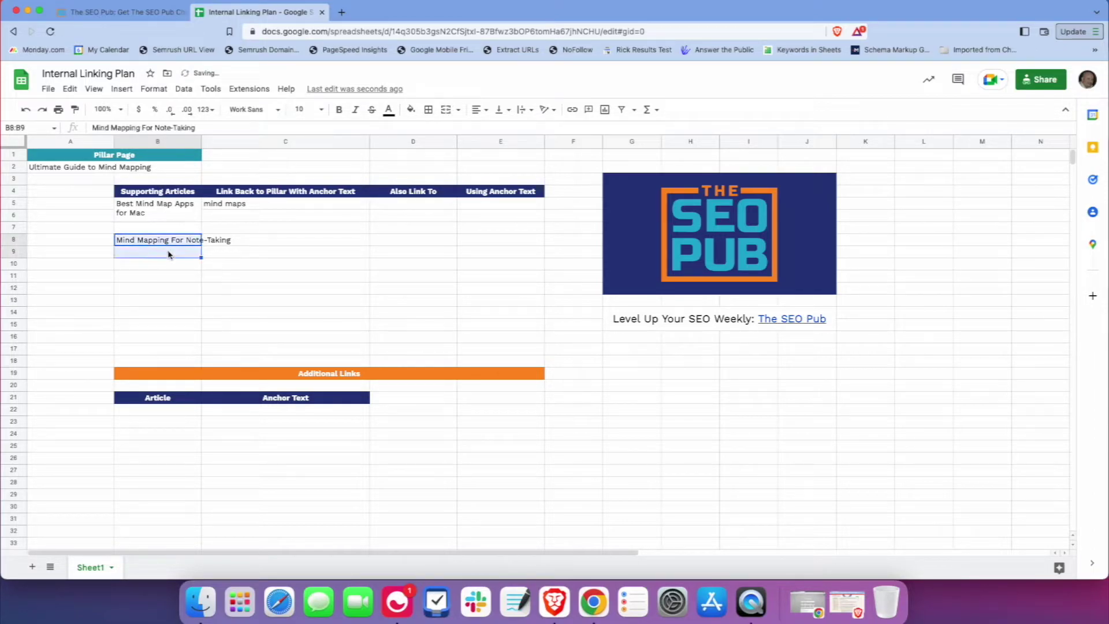
left_click(446, 111)
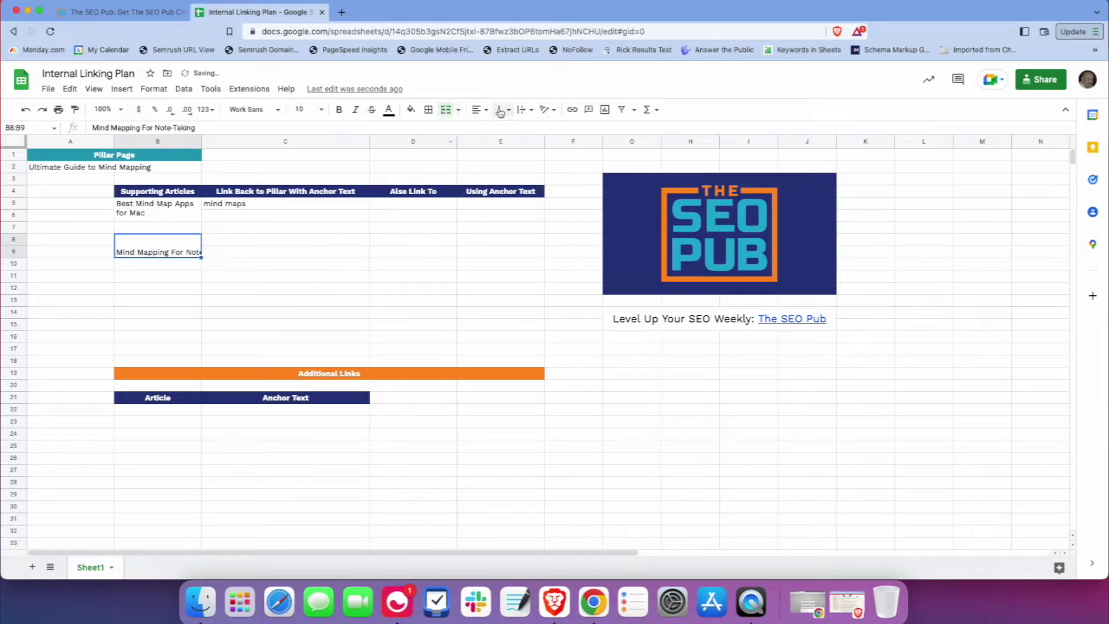
left_click(521, 111)
left_click(537, 128)
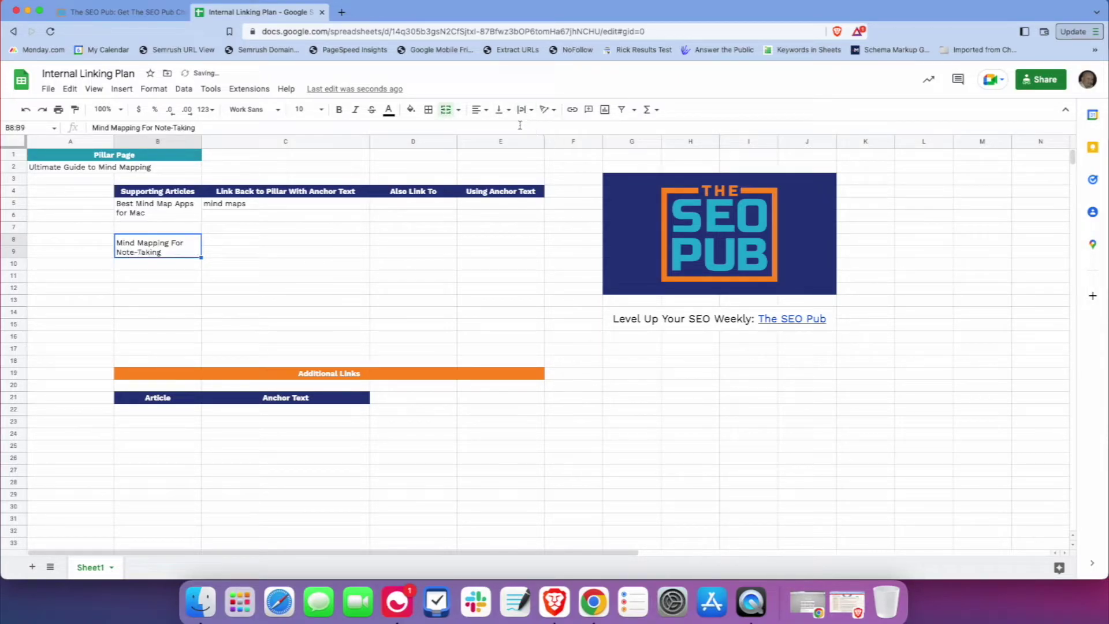
left_click(498, 110)
left_click(515, 128)
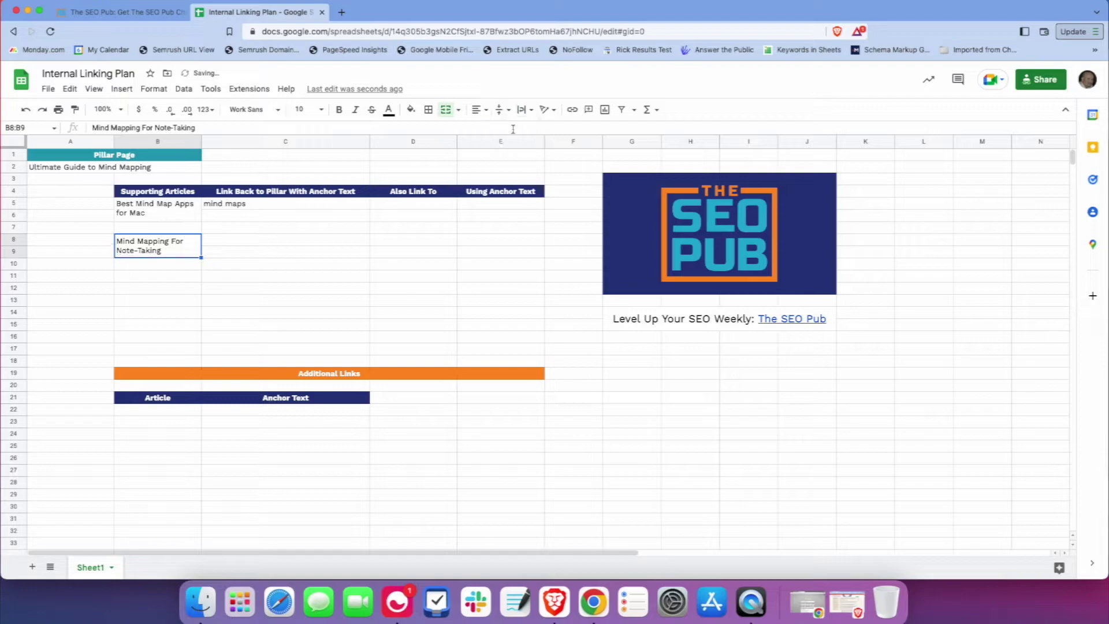
left_click(173, 213)
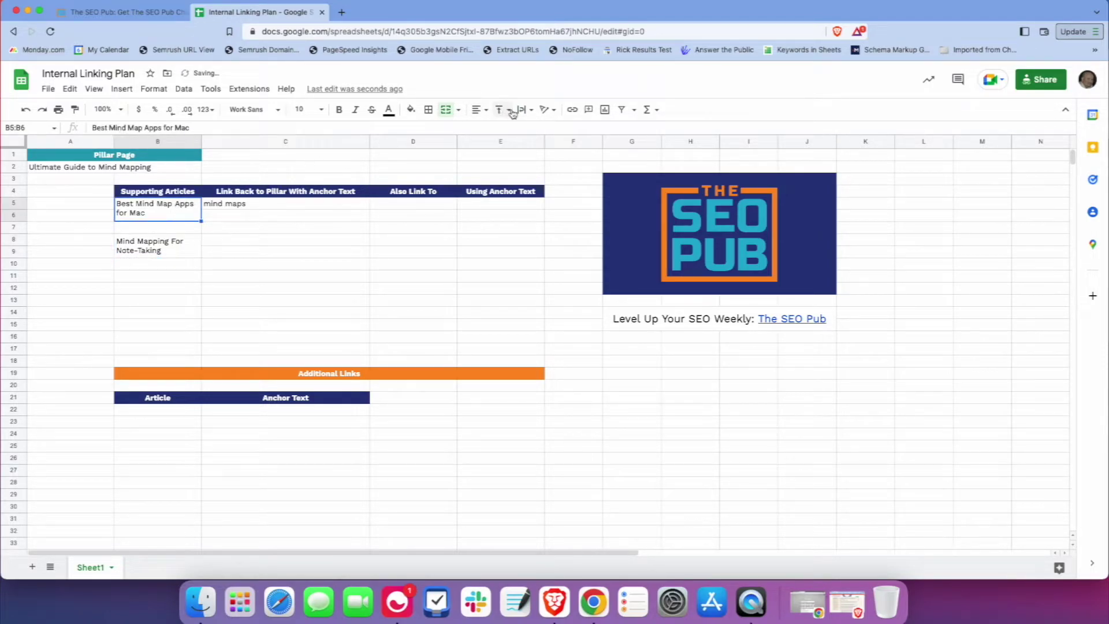
left_click(510, 111)
left_click(513, 135)
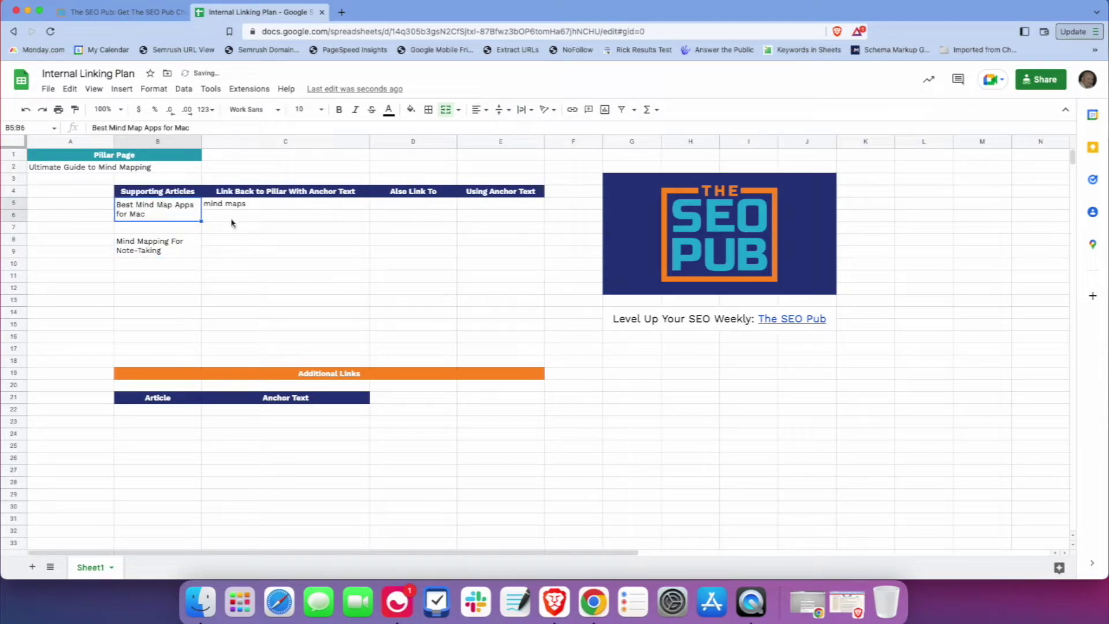
left_click(218, 244)
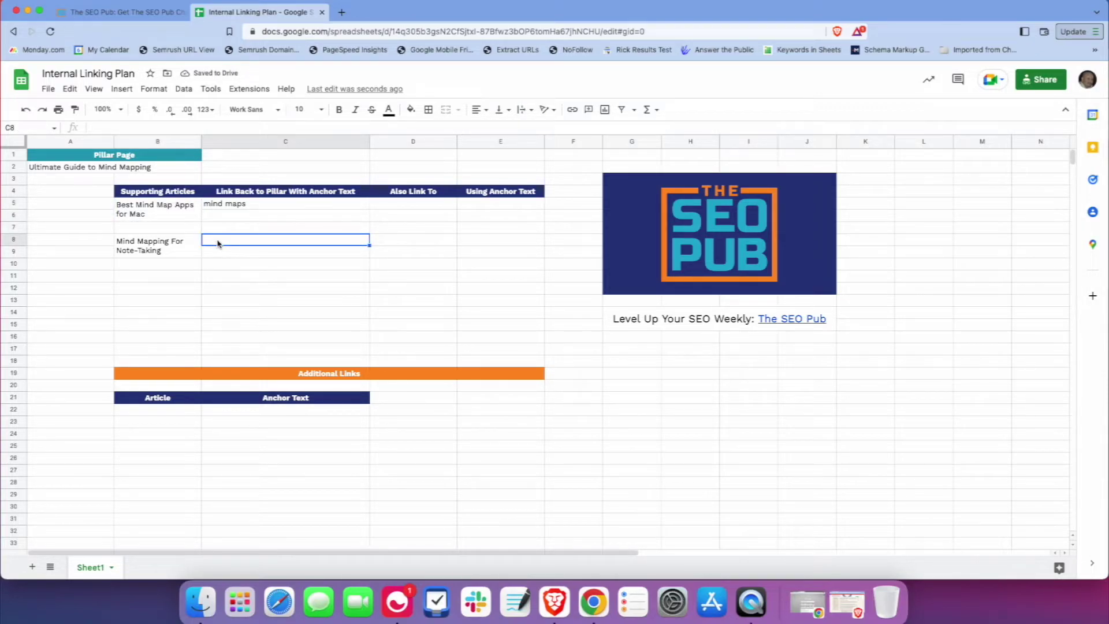
Step: Enter 'how to create a mind map' as the anchor text in C8
type("mind m")
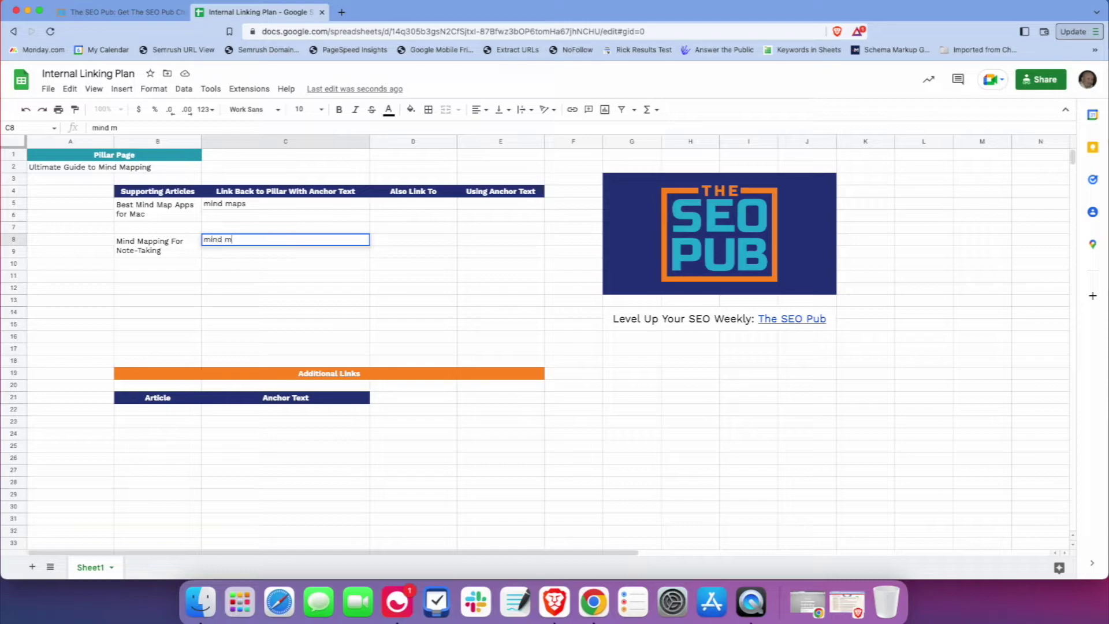
type("apping")
key("BackSpace")
key("BackSpace")
key("BackSpace")
key("BackSpace")
key("BackSpace")
key("BackSpace")
key("BackSpace")
key("BackSpace")
key("BackSpace")
key("BackSpace")
key("BackSpace")
key("BackSpace")
type("how to create a mind map")
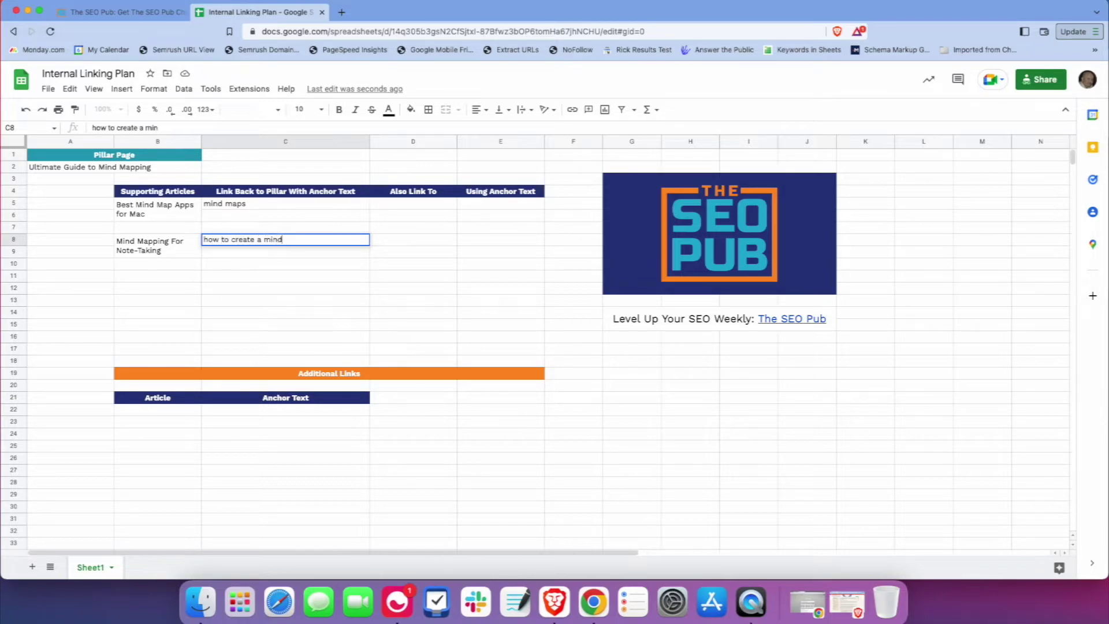
key("Tab")
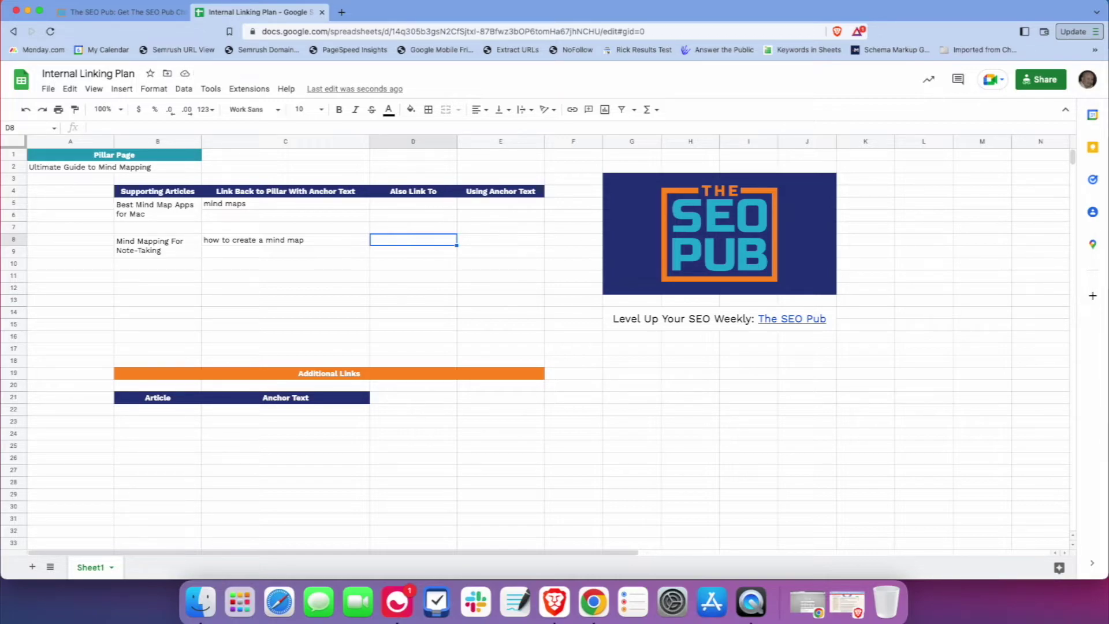
Step: Put 'Best Mind App Apps for Mac' in D8, merged across D8:D9 and top-aligned
type("Best Mind App ")
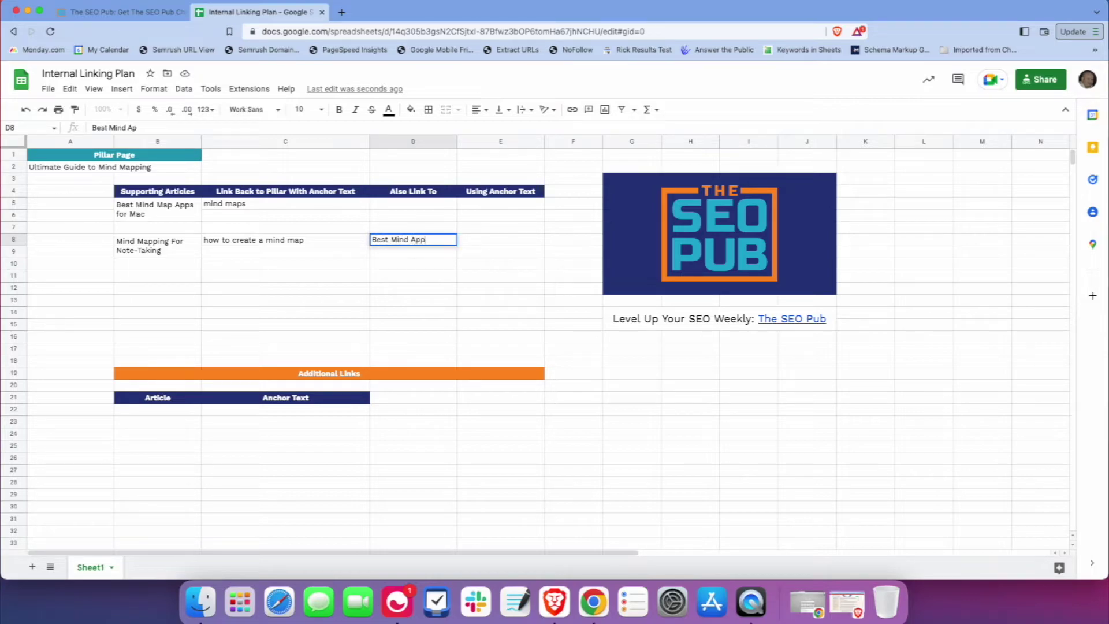
type("Apps for Mac")
key("Return")
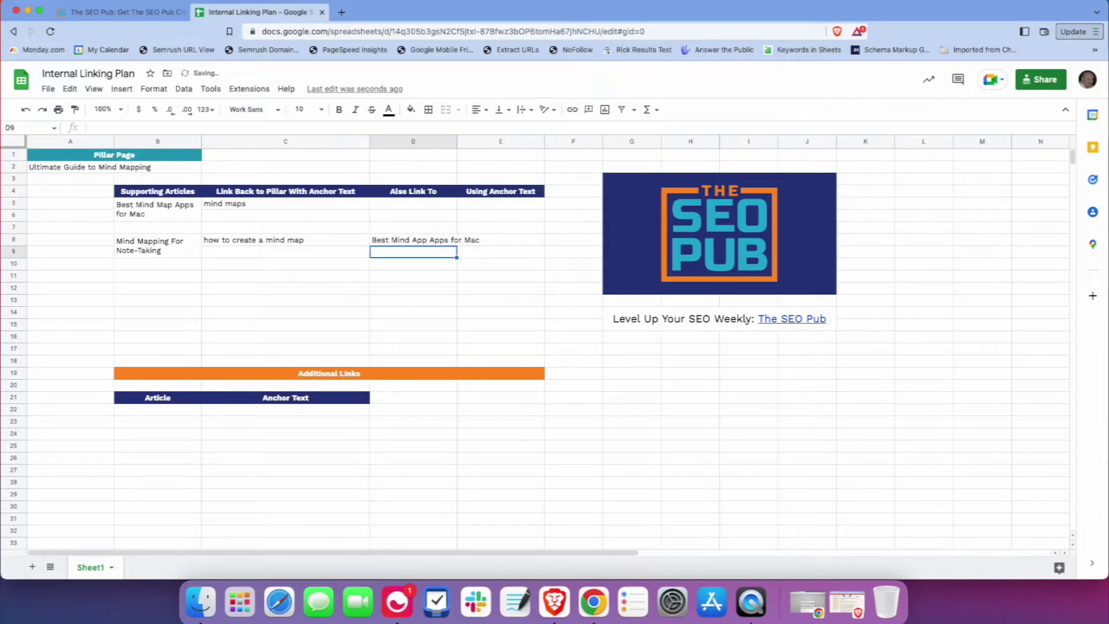
left_click_drag(413, 252, 396, 240)
left_click(447, 109)
left_click(501, 110)
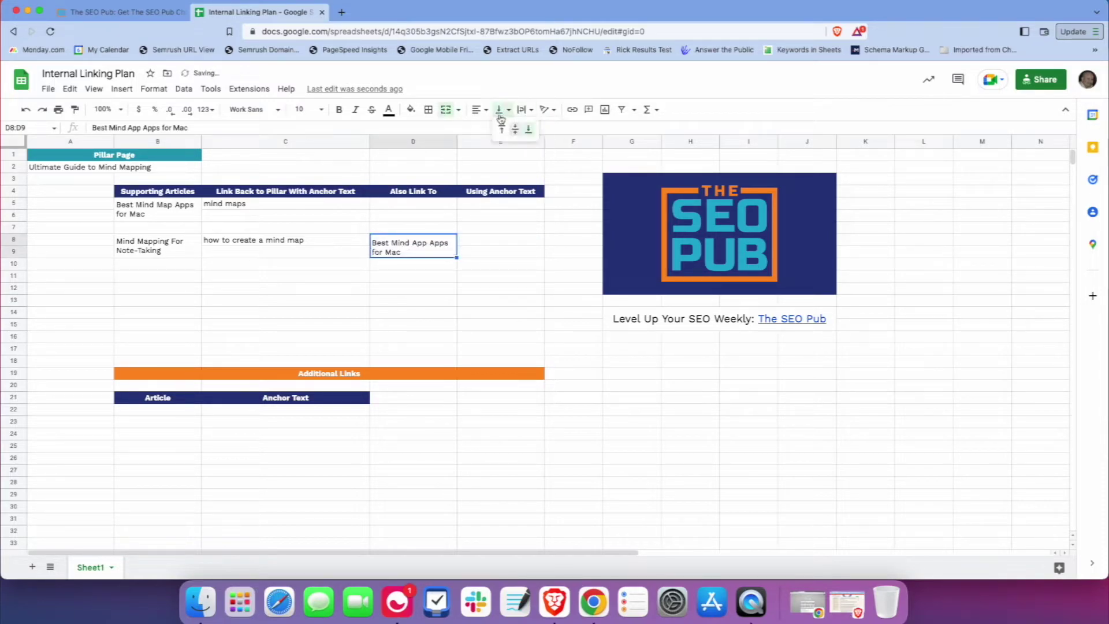
left_click(502, 129)
Step: Put anchor text 'mind map apps for Mac' in E8, merged across E8:E9 and top-aligned
left_click(467, 245)
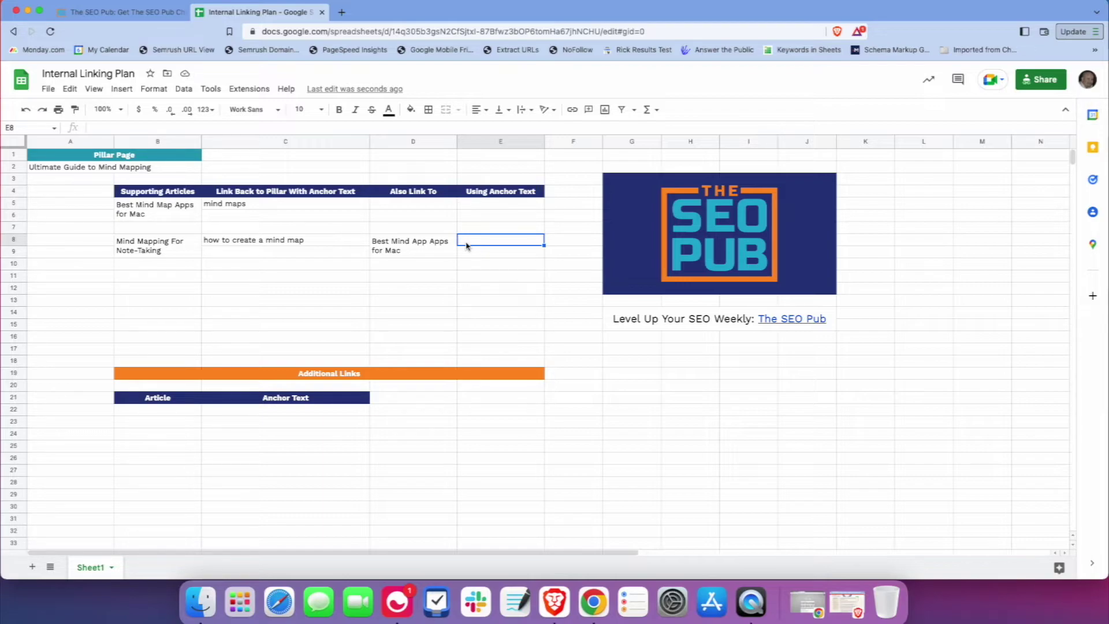
type("mind map apps for m")
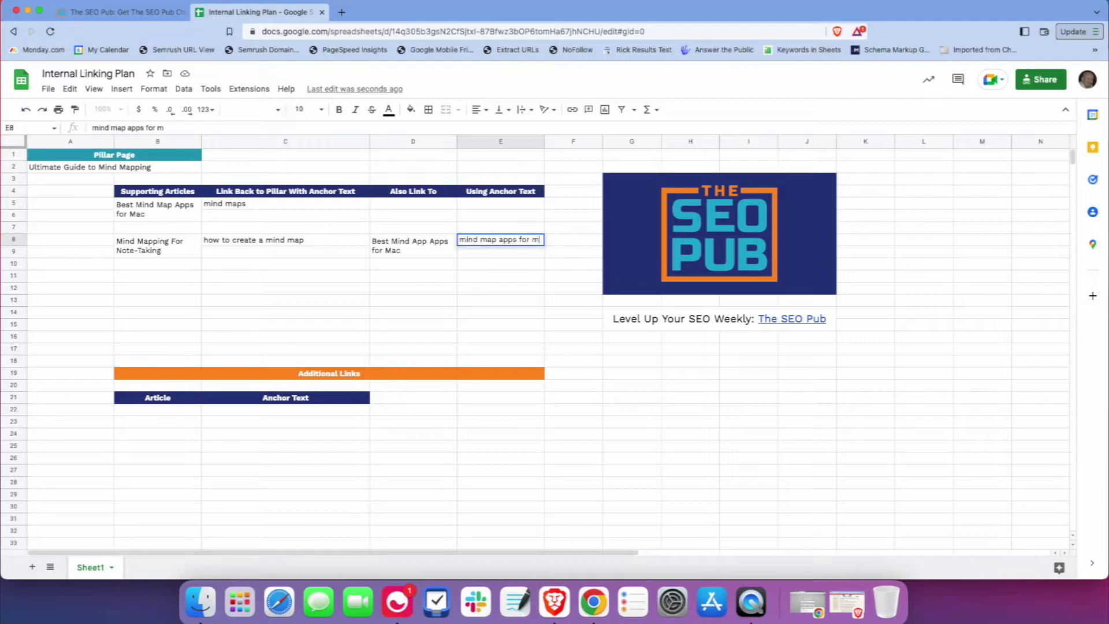
key("BackSpace")
type("Mac")
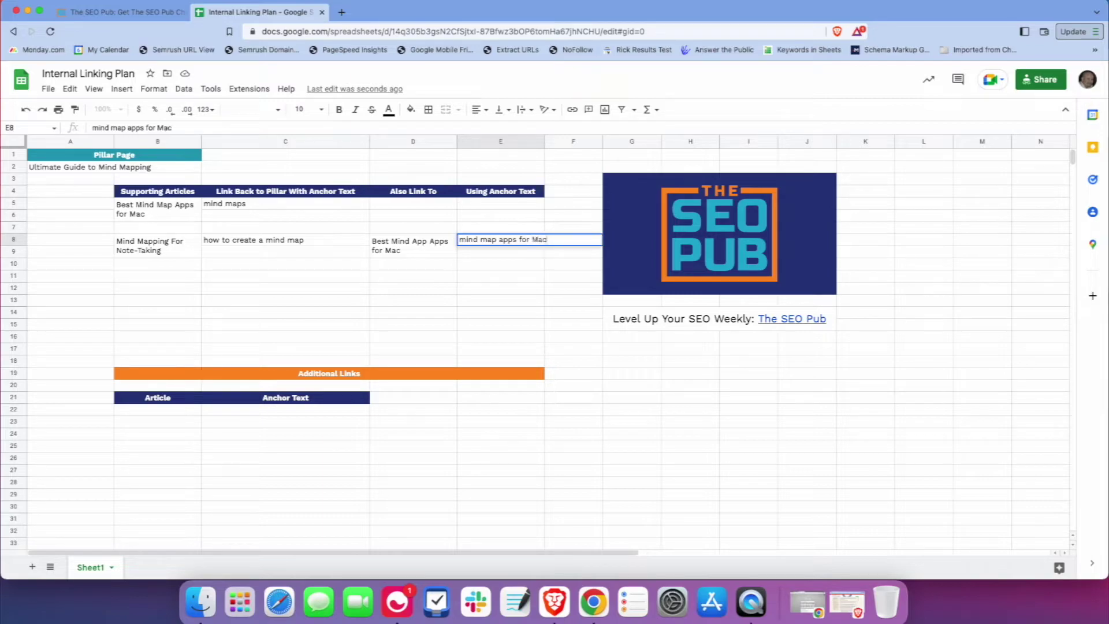
left_click_drag(495, 240, 495, 252)
left_click(446, 109)
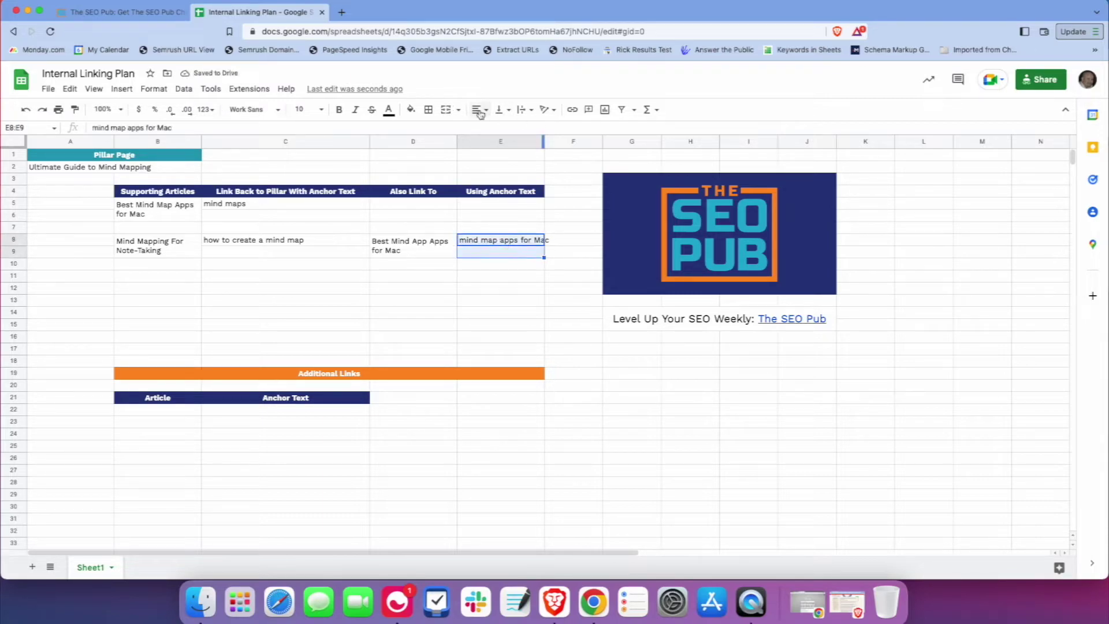
left_click(504, 111)
left_click(502, 128)
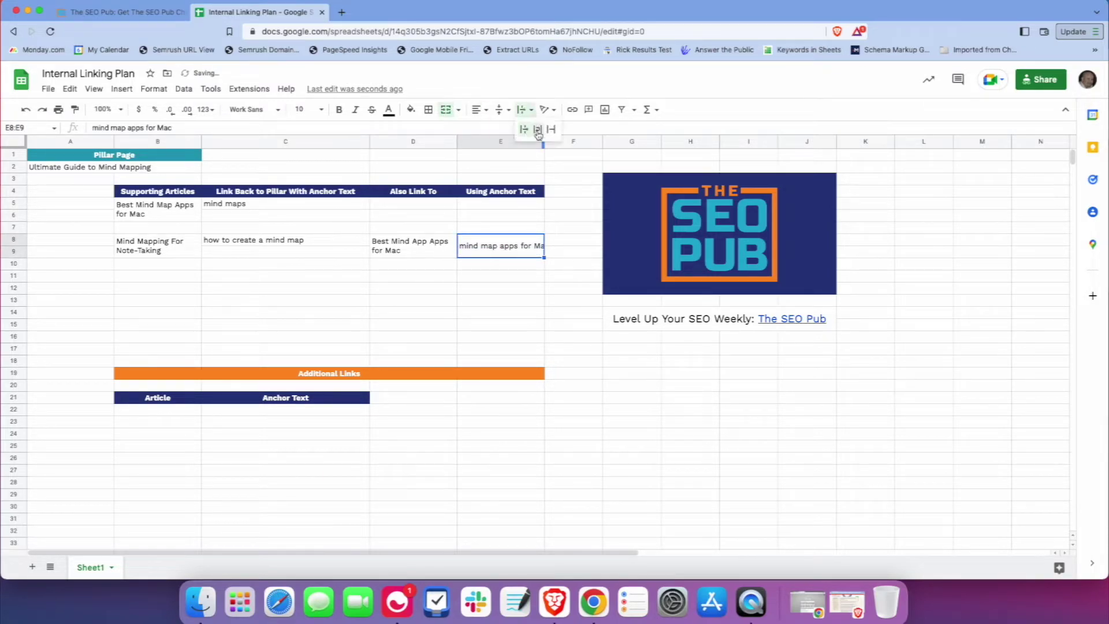
left_click(182, 283)
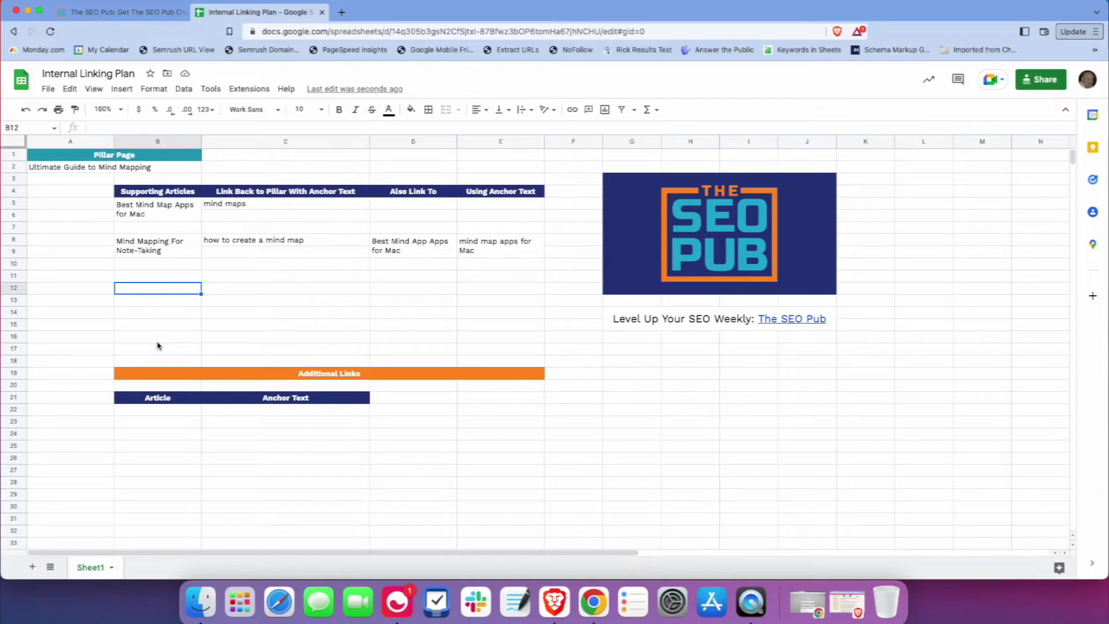
scroll(159, 346, "down", 3)
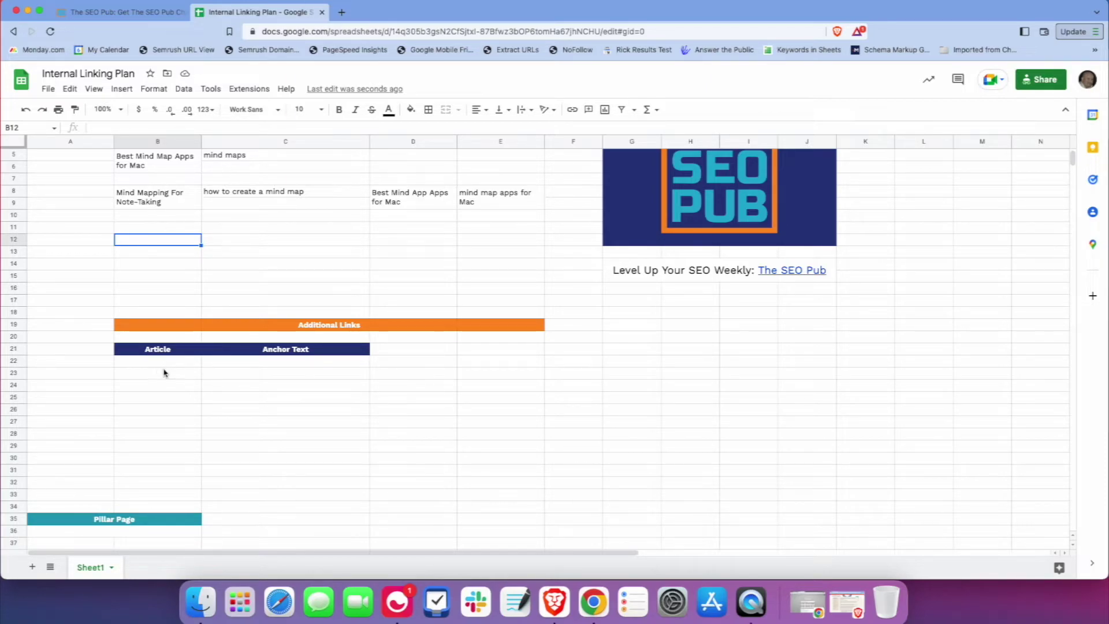
scroll(164, 373, "up", 2)
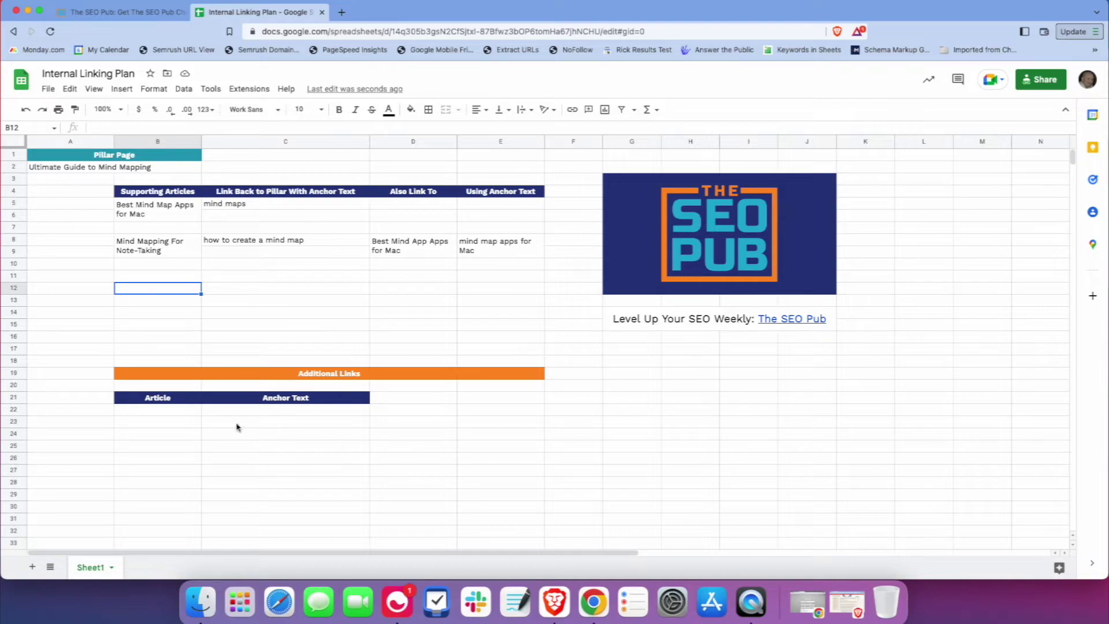
scroll(90, 455, "down", 4)
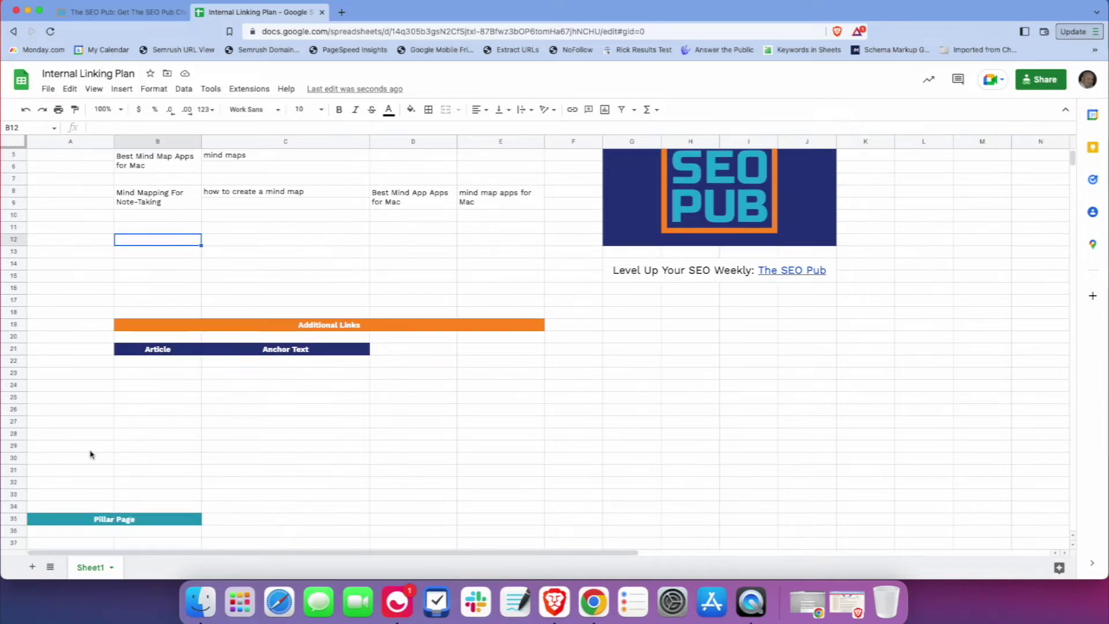
scroll(91, 454, "down", 6)
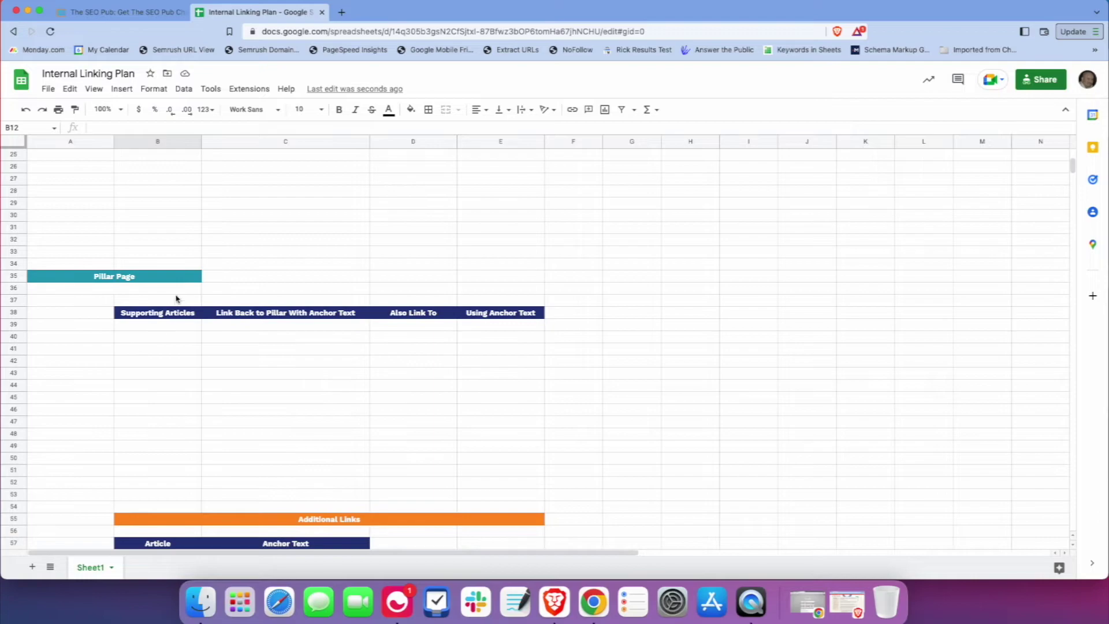
scroll(202, 449, "down", 4)
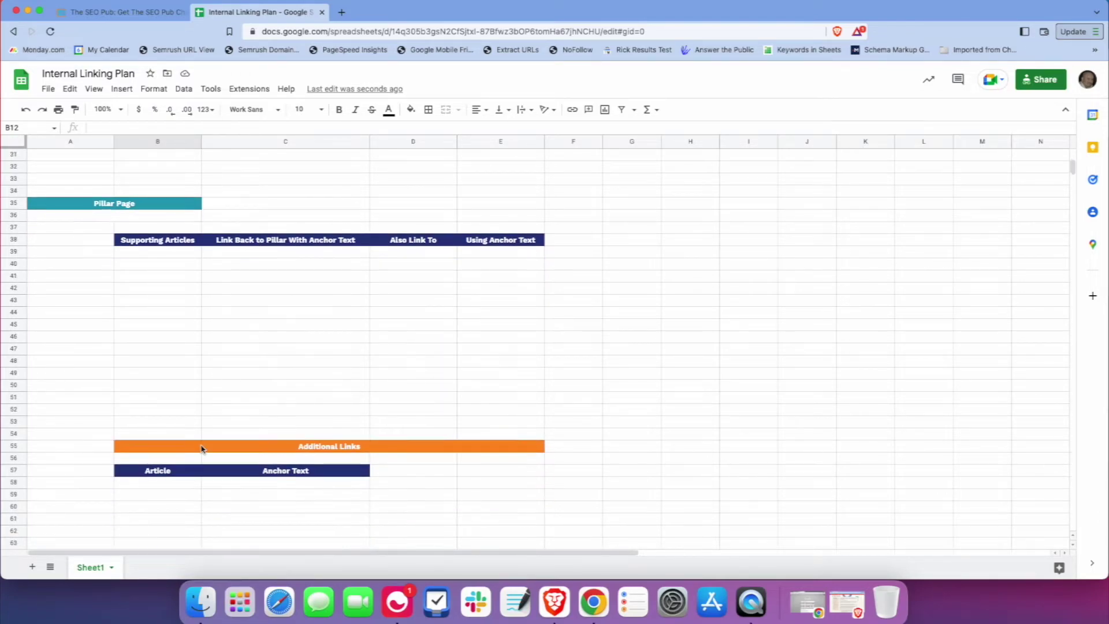
scroll(201, 448, "up", 8)
scroll(202, 449, "up", 6)
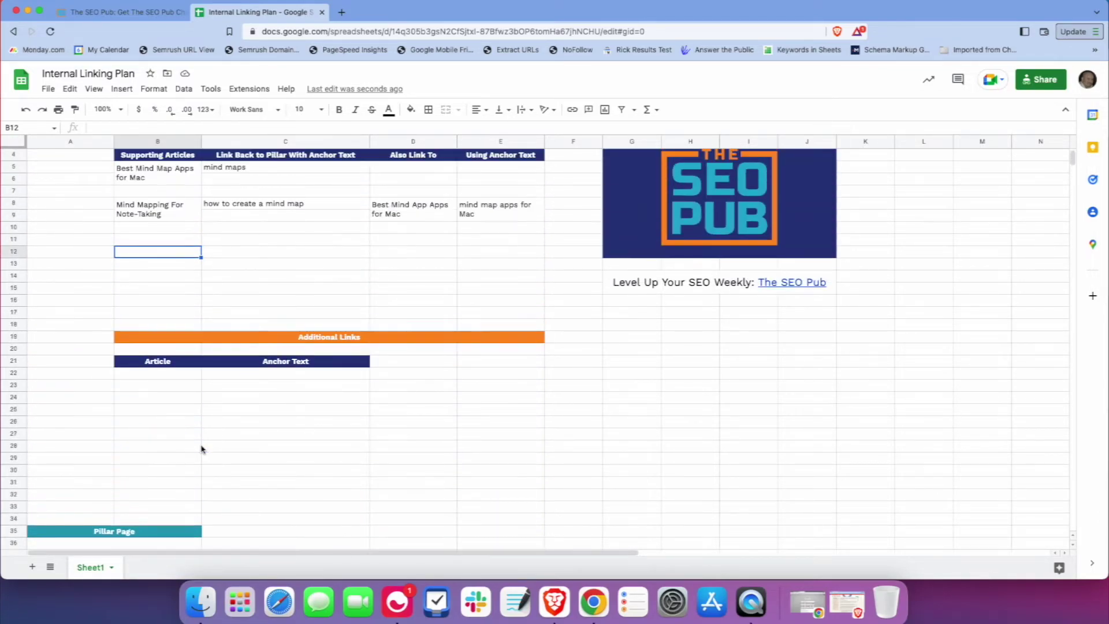
scroll(202, 448, "down", 20)
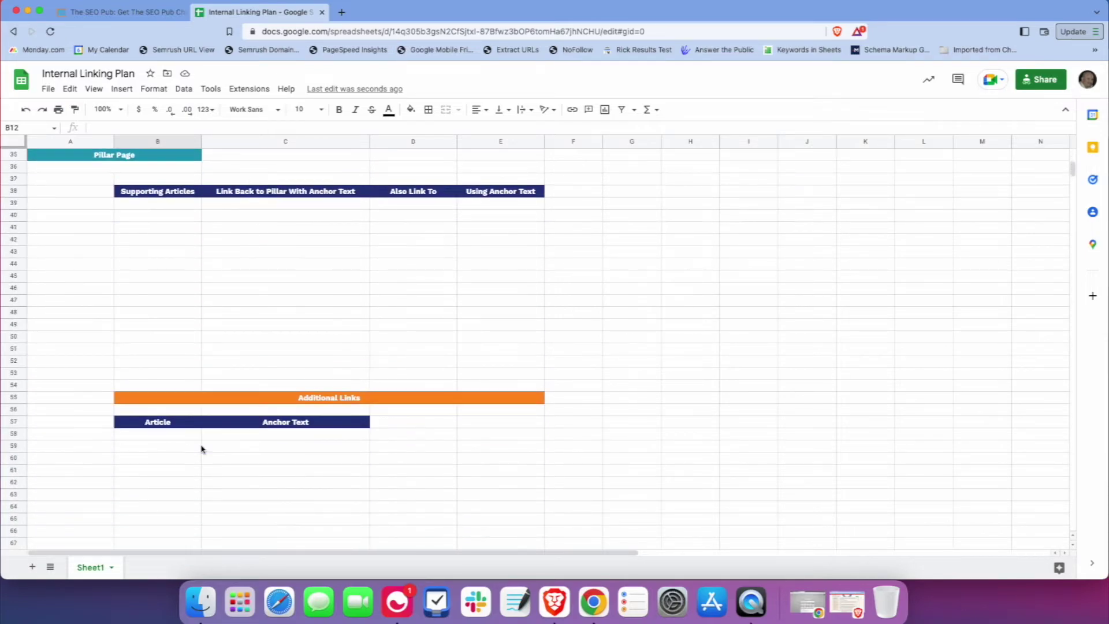
scroll(201, 449, "up", 20)
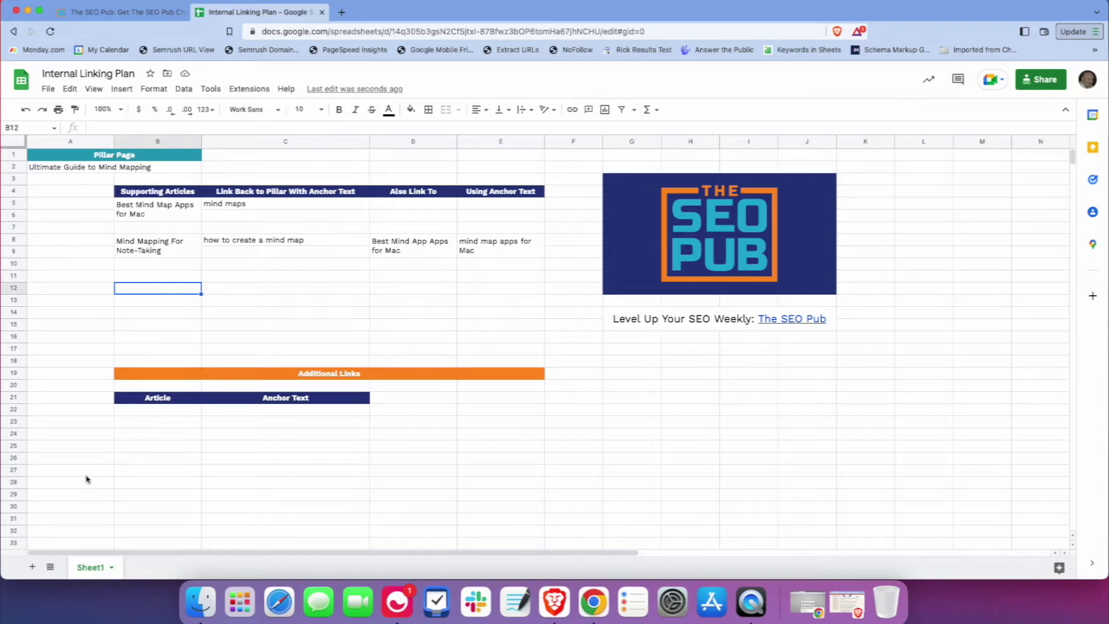
scroll(87, 480, "down", 1)
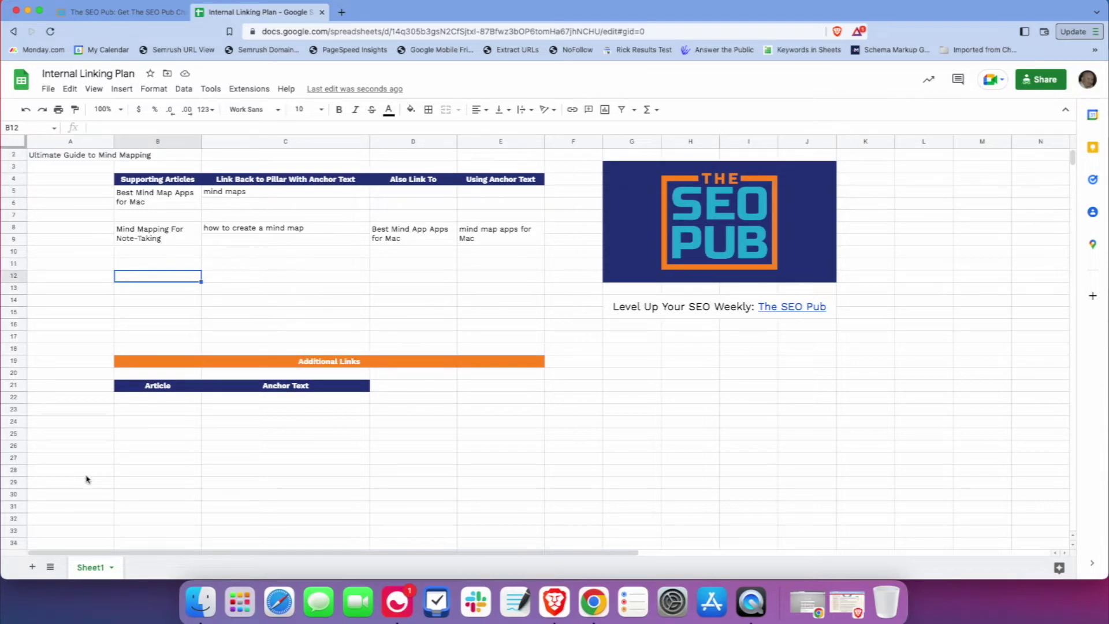
Step: Duplicate Sheet1 and name the copy 'Note-Taking Apps'
right_click(87, 569)
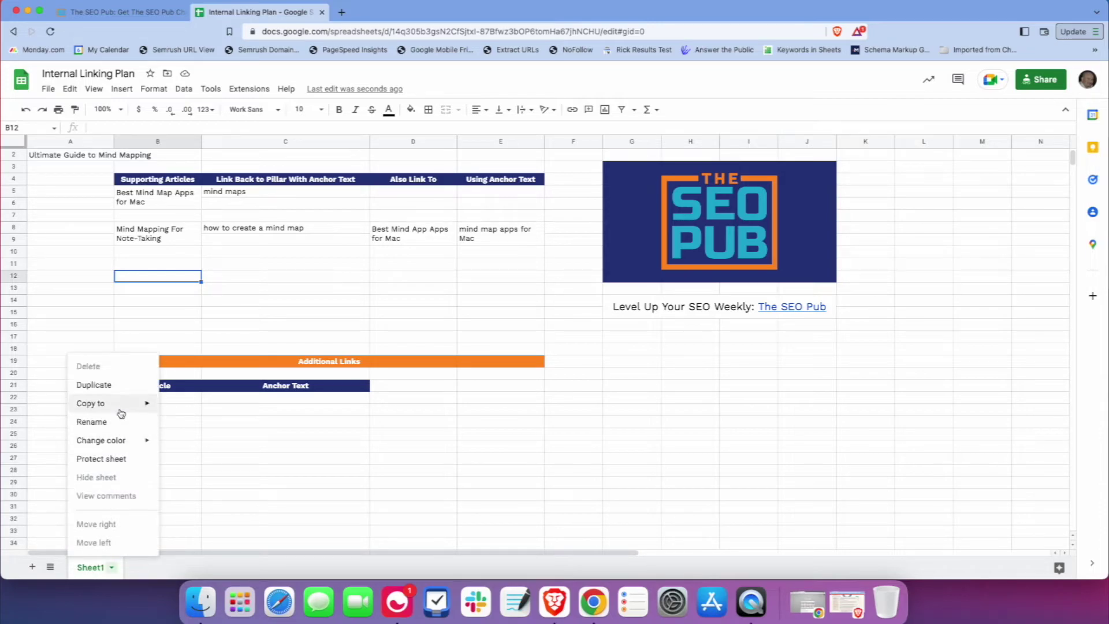
left_click(93, 385)
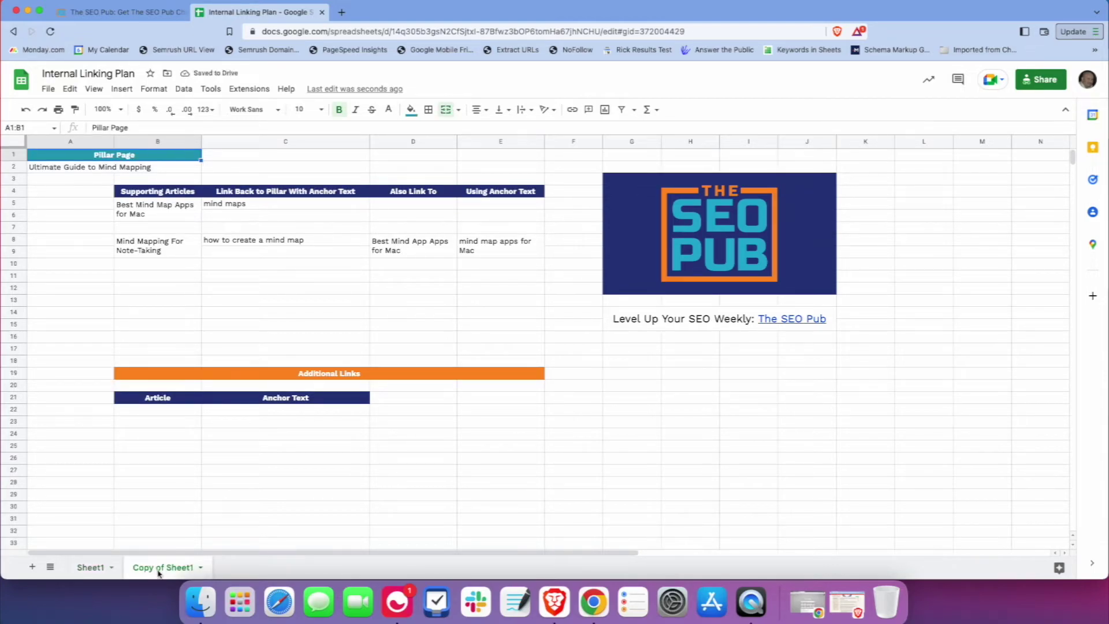
right_click(158, 572)
left_click(153, 421)
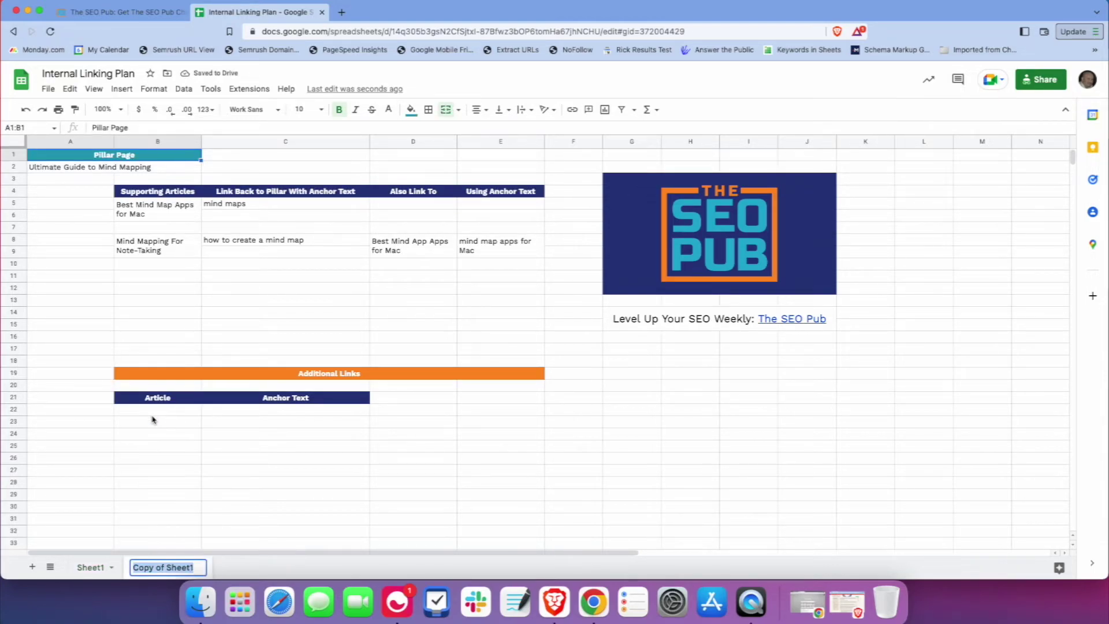
type("Topic Cluster")
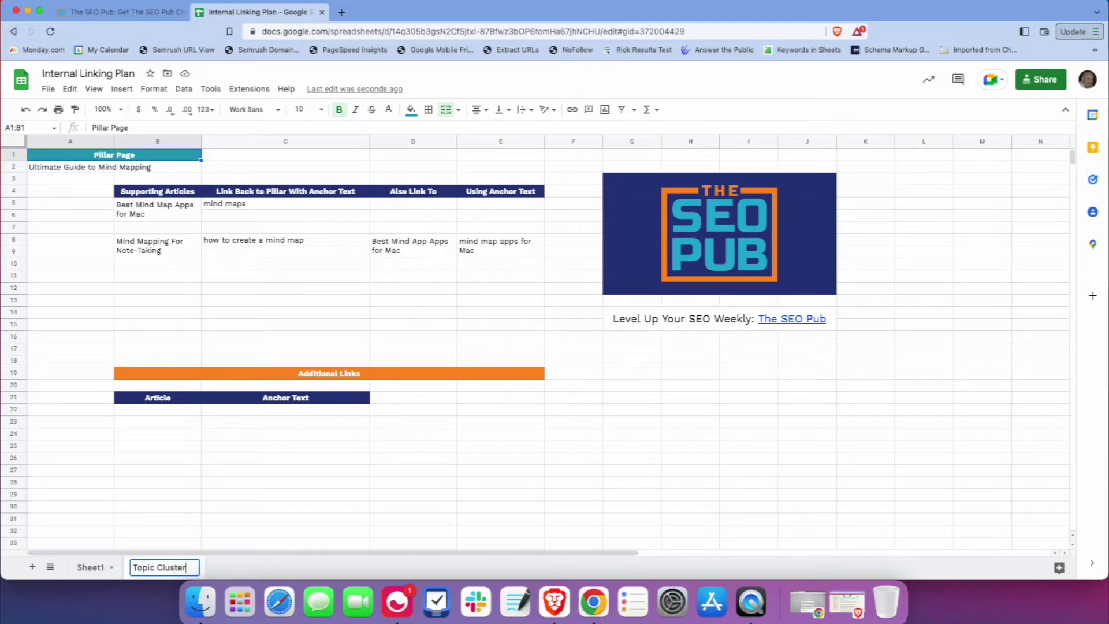
key("BackSpace")
key("BackSpace")
key("BackSpace")
key("BackSpace")
key("BackSpace")
key("BackSpace")
key("BackSpace")
key("BackSpace")
key("BackSpace")
key("BackSpace")
key("BackSpace")
key("BackSpace")
key("BackSpace")
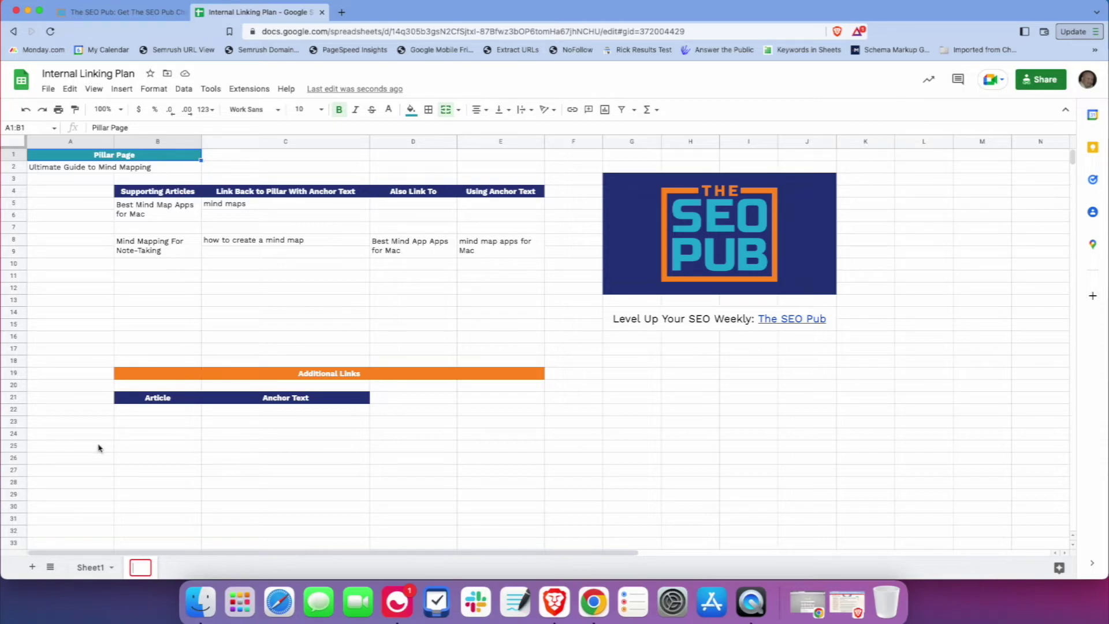
left_click(91, 568)
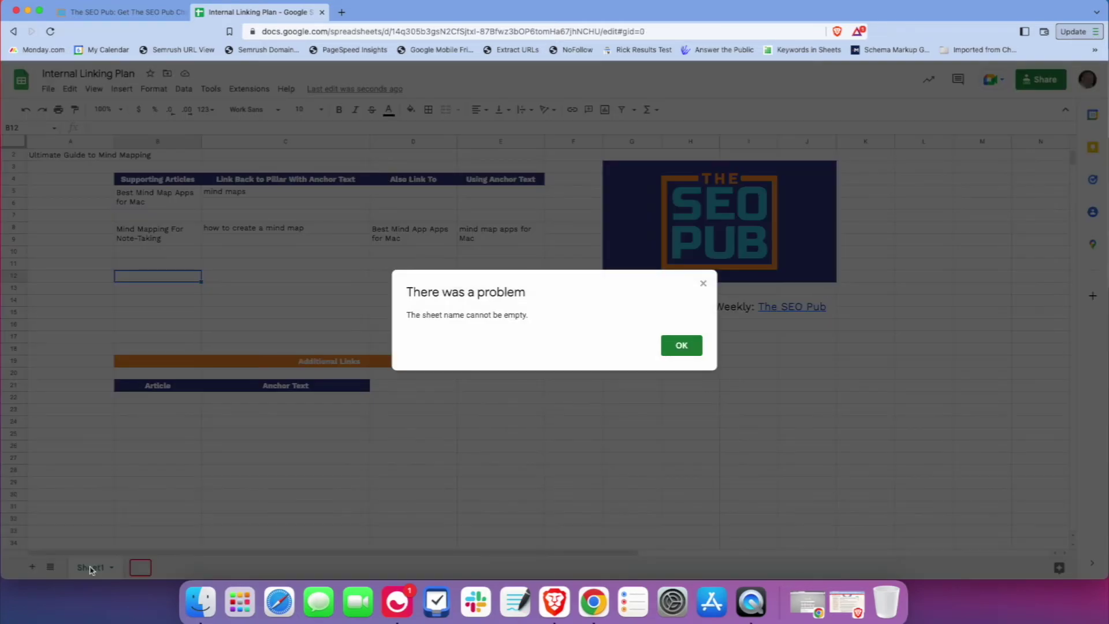
left_click(703, 283)
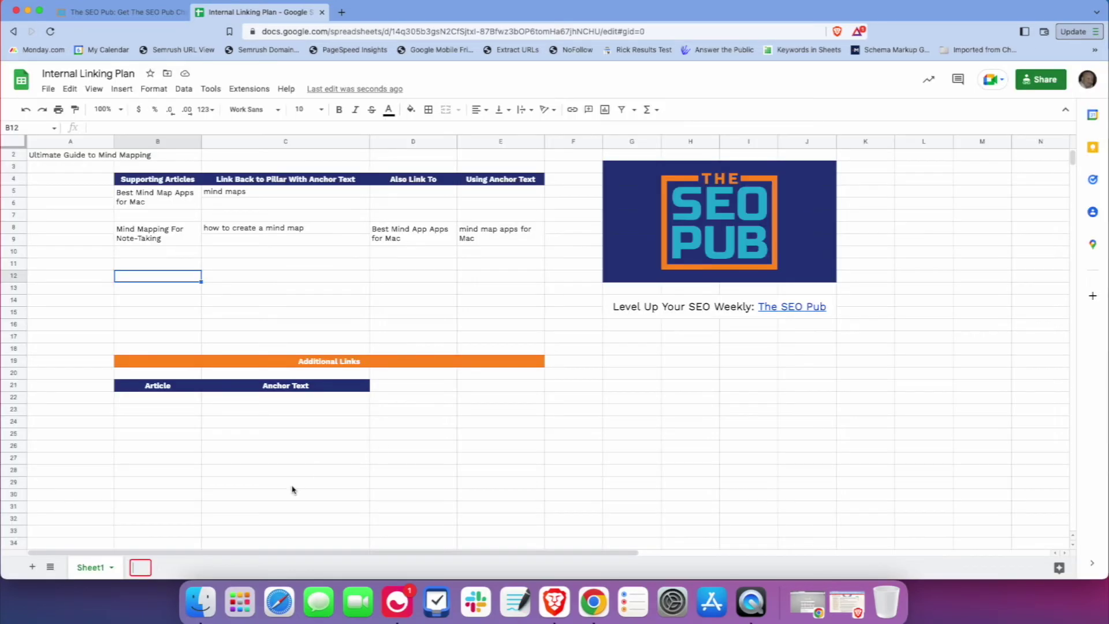
left_click(141, 571)
type("Note-Tak")
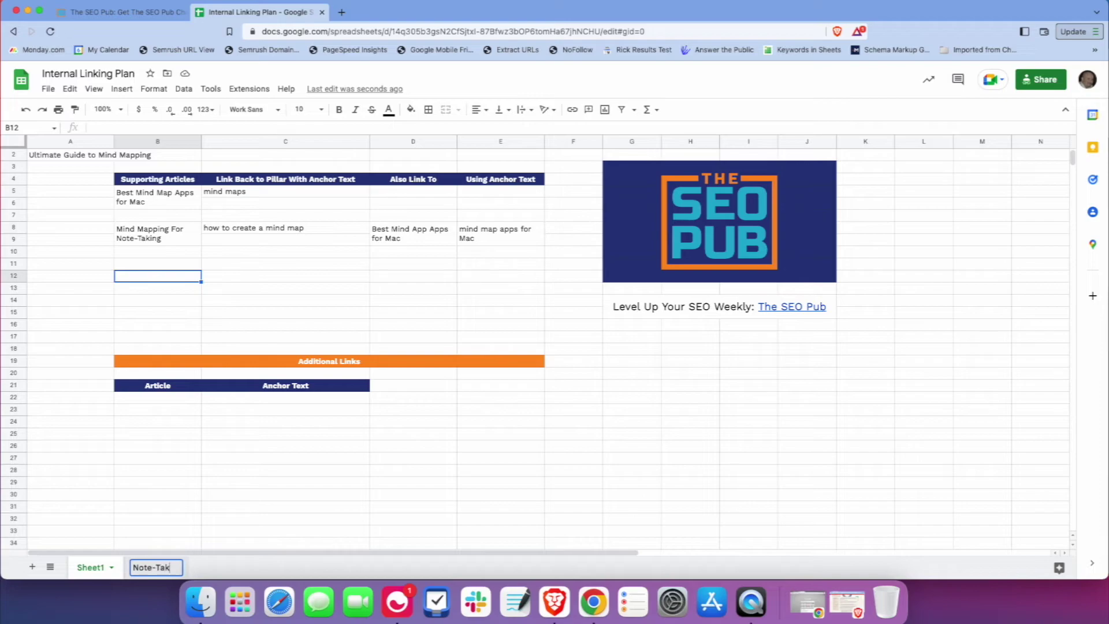
type("ing Apps")
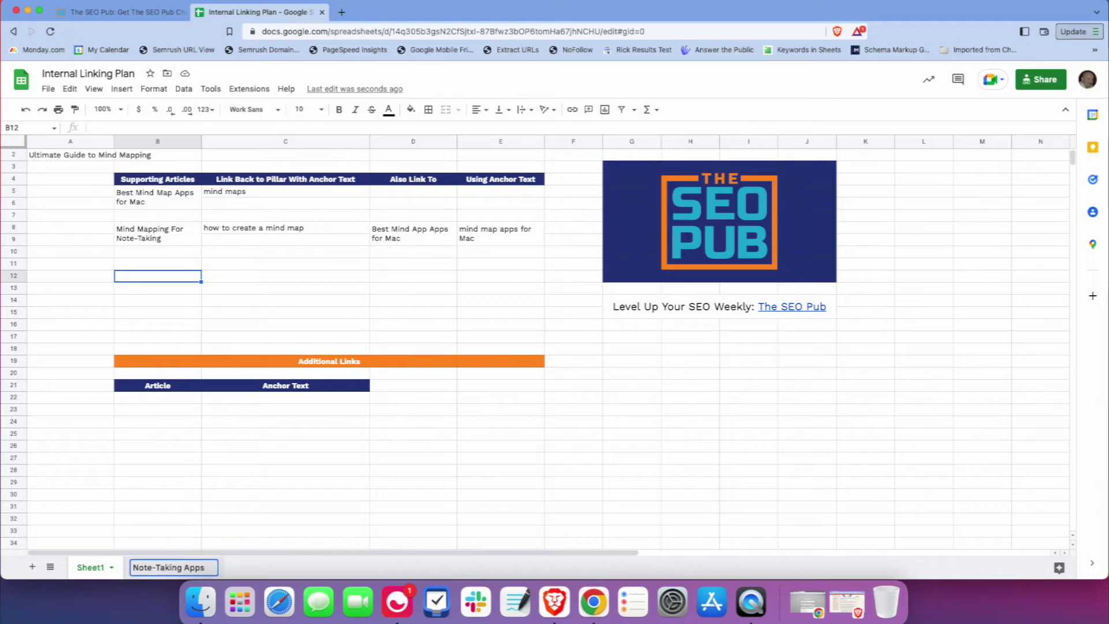
key("Return")
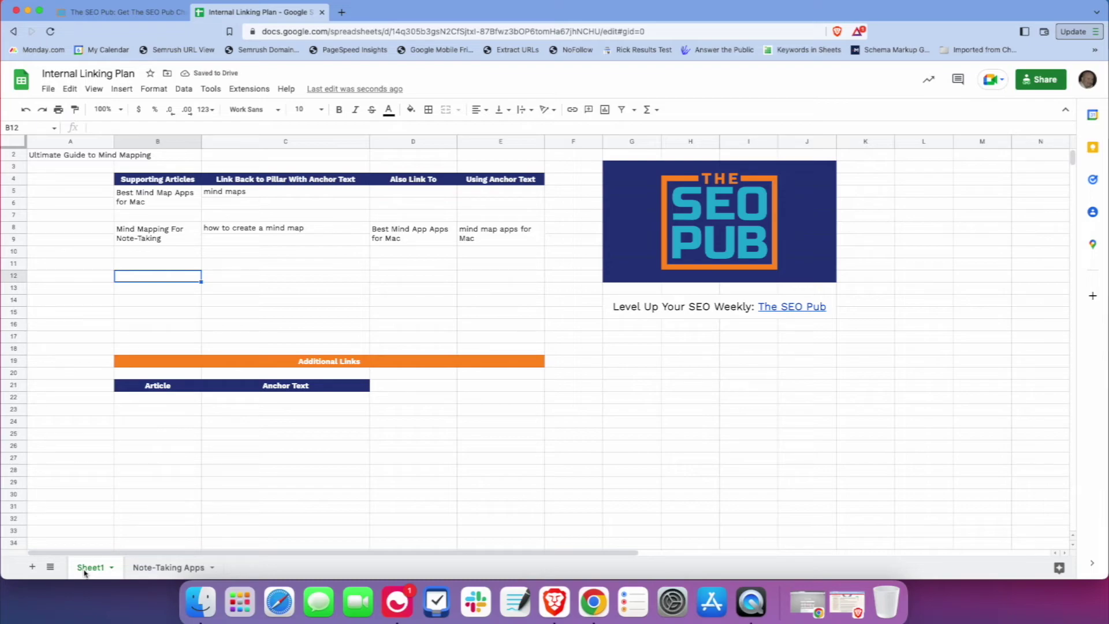
Step: Rename Sheet1 to 'Mind Maps'
right_click(85, 572)
left_click(97, 426)
type("Mind Maps")
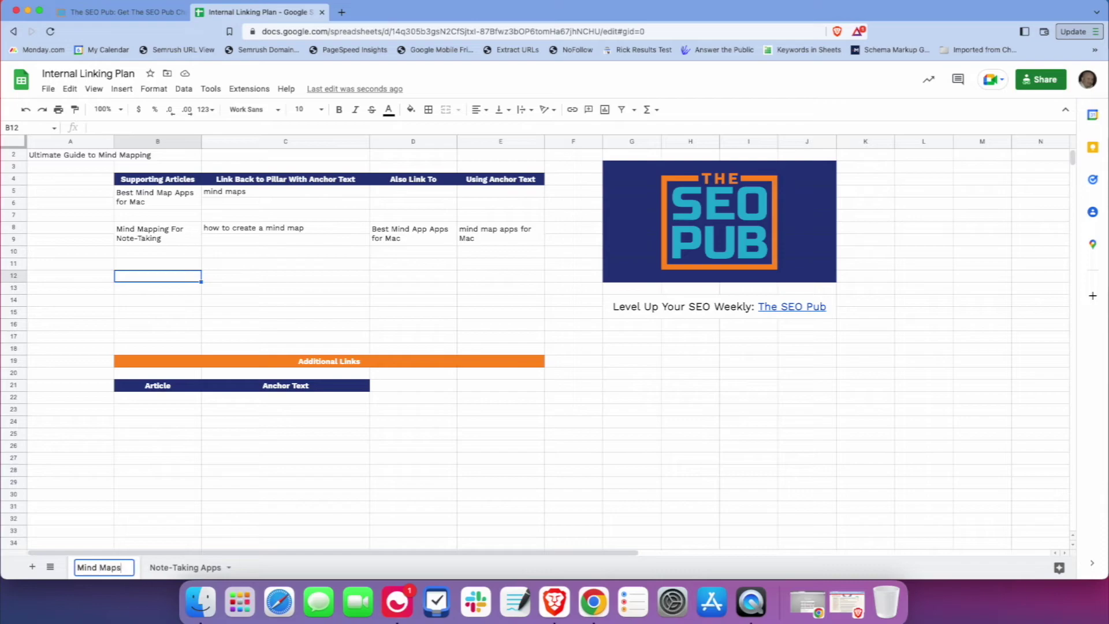
left_click(243, 448)
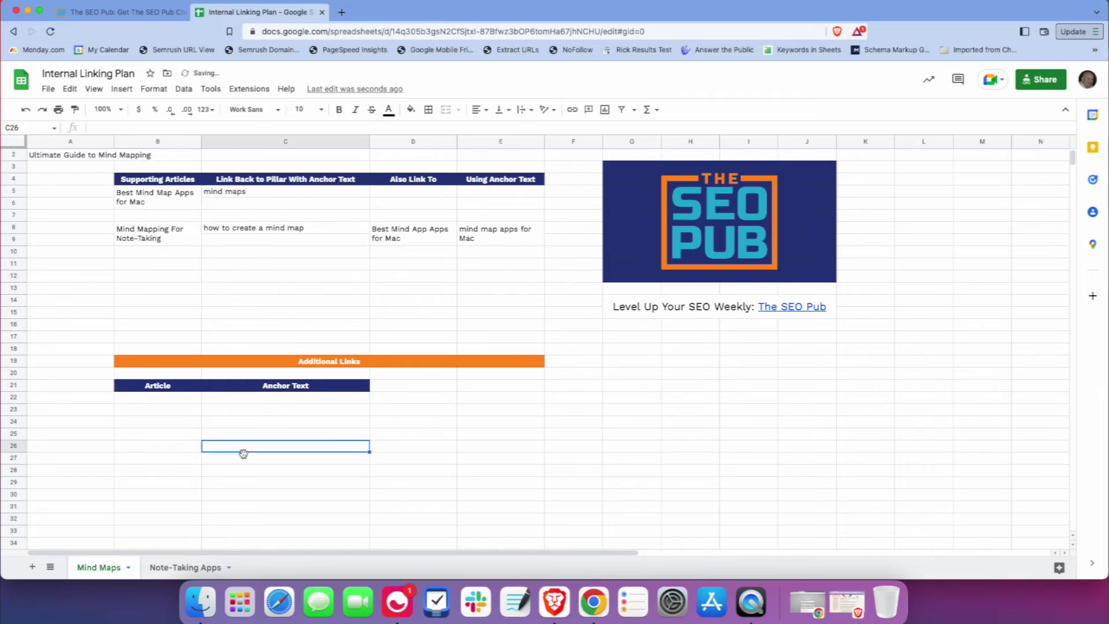
Step: Clear the pillar title and the B5:E10 article entries on the Note-Taking Apps sheet
left_click(161, 568)
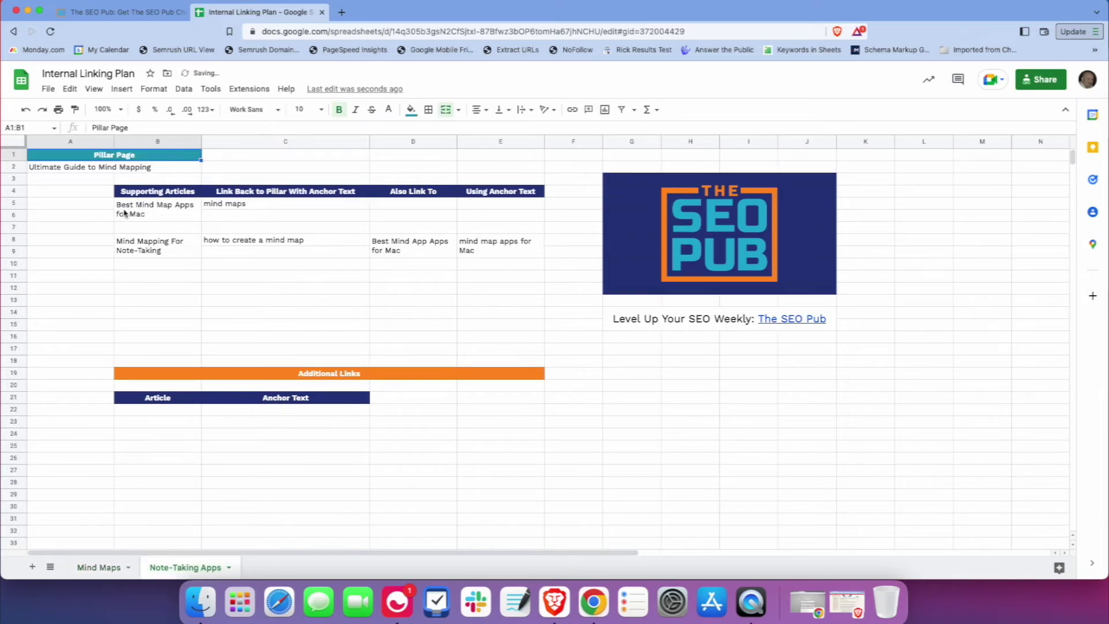
left_click(137, 169)
key("Delete")
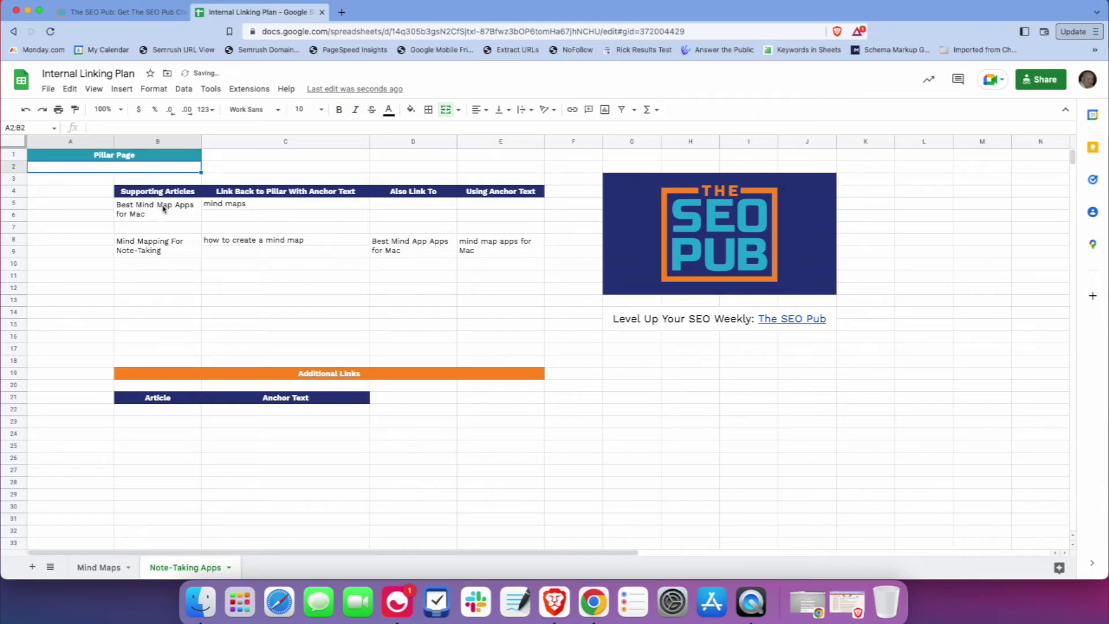
left_click_drag(162, 208, 473, 264)
key("Delete")
left_click_drag(156, 276, 153, 288)
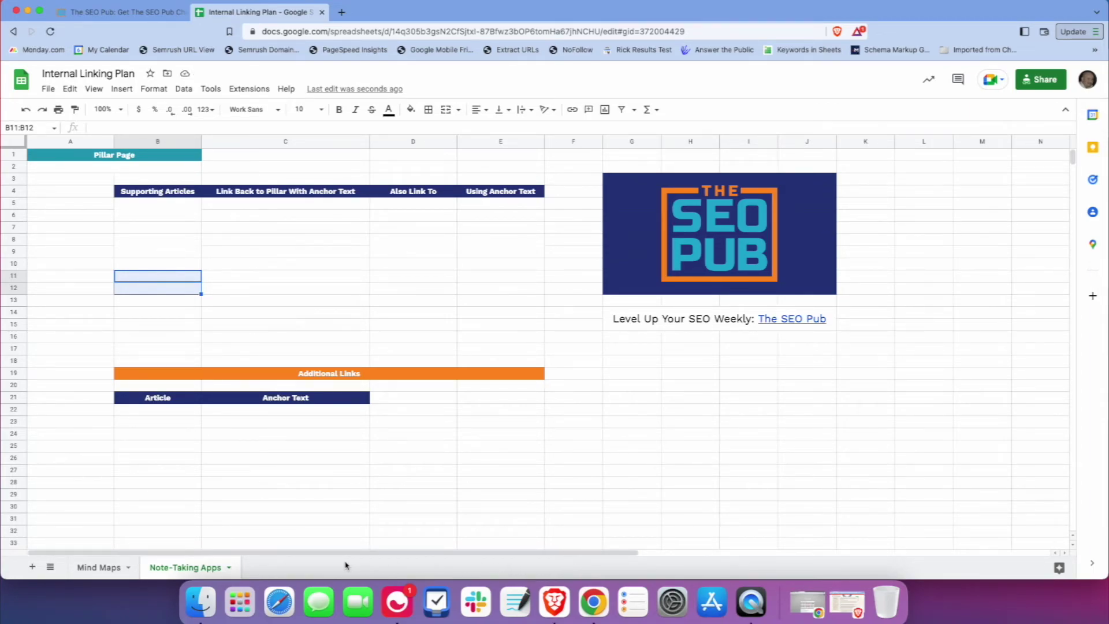
left_click(182, 282)
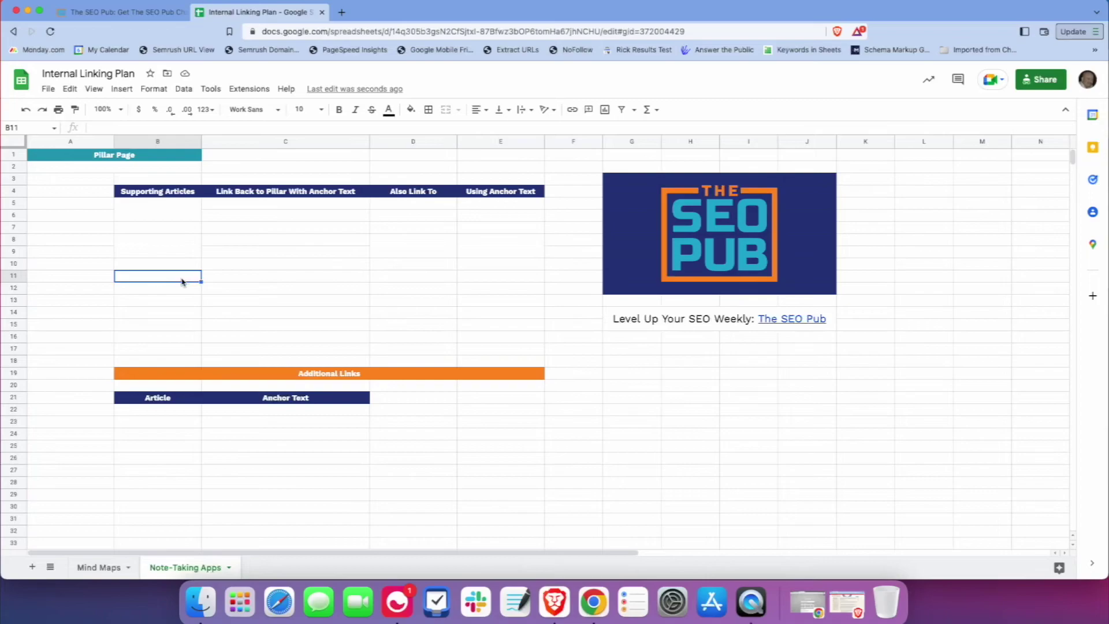
Step: Return to the Mind Maps sheet to view the completed linking plan
left_click(102, 567)
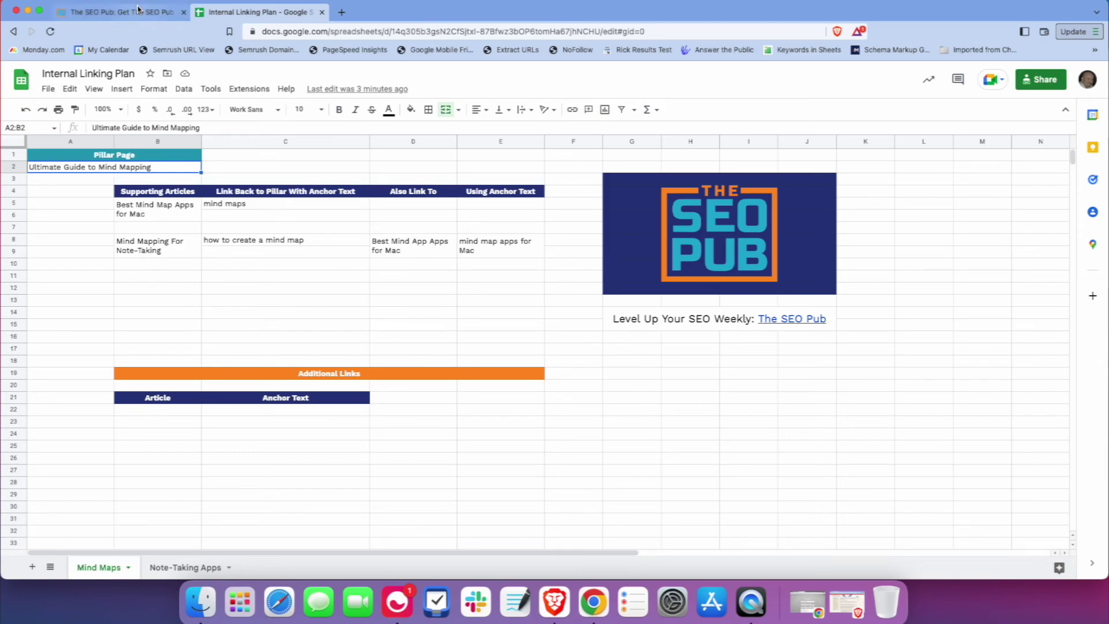
Step: Switch back to The SEO Pub website tab in Brave
left_click(121, 12)
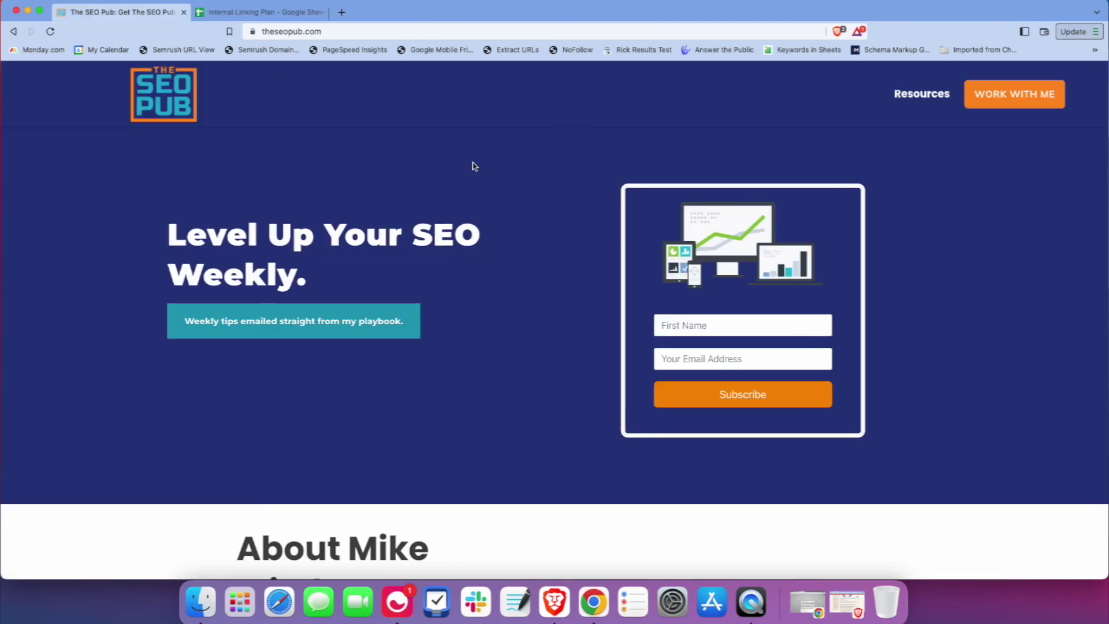